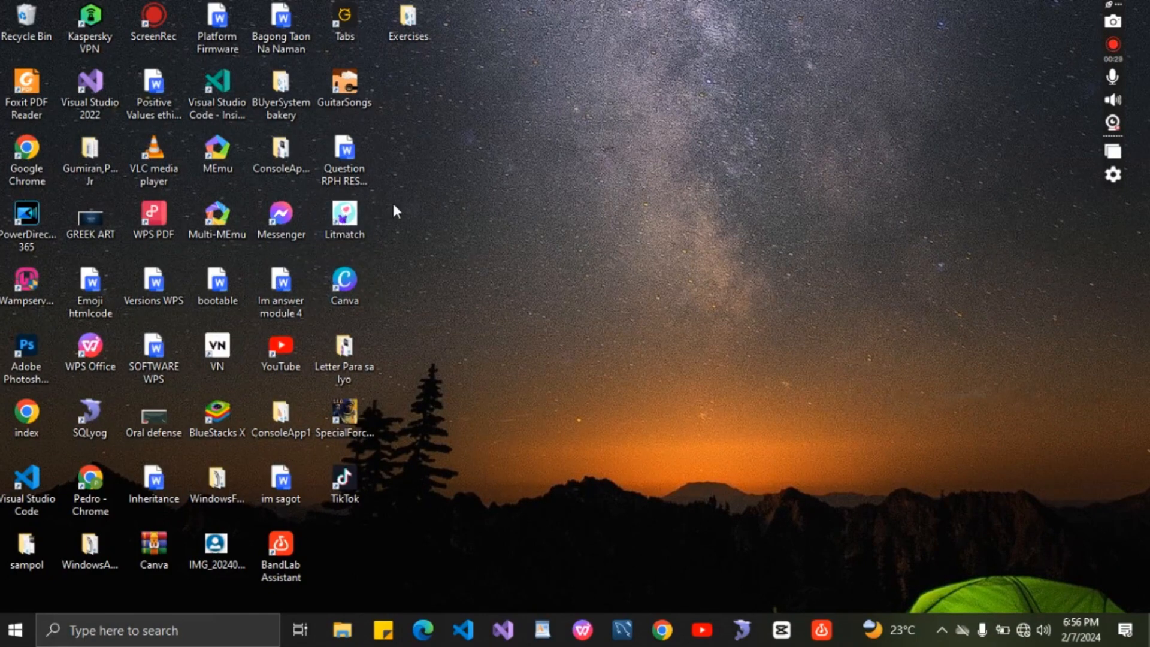
- Check the status of the local server among the hidden system tray programs
left_click(949, 633)
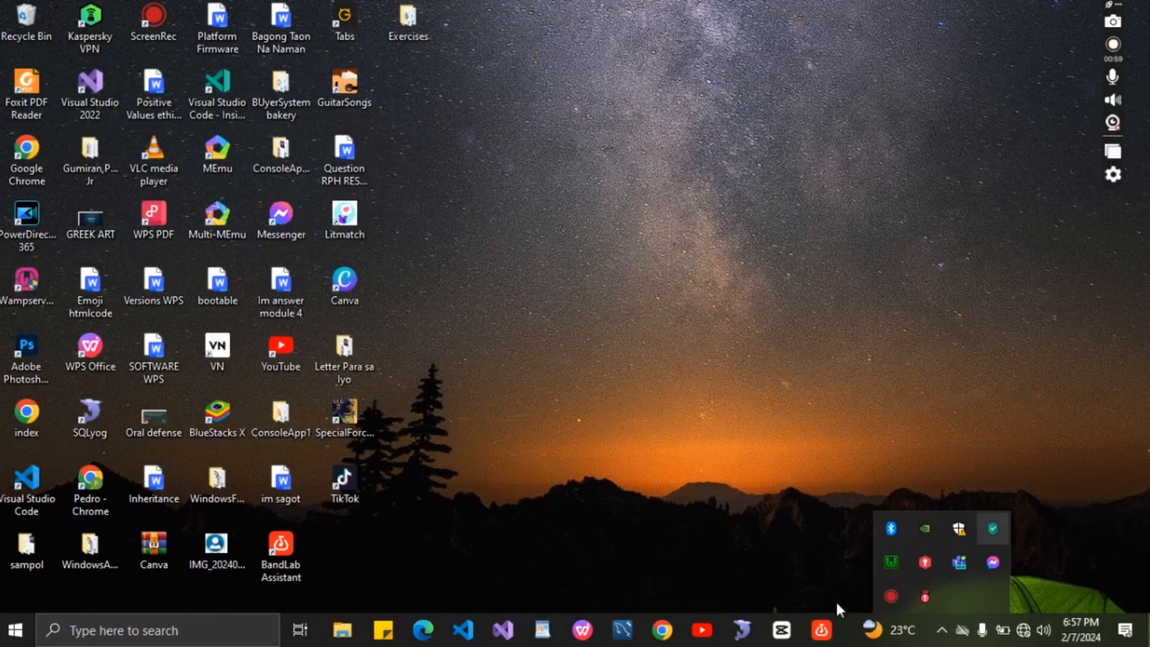
left_click(741, 384)
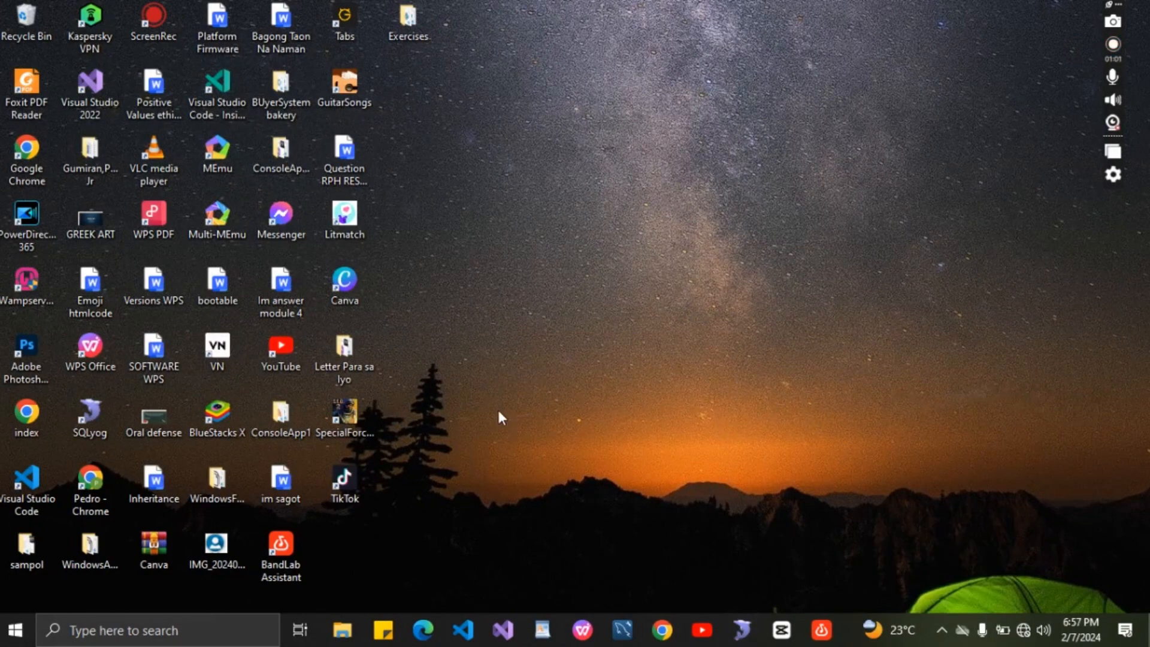
left_click(941, 630)
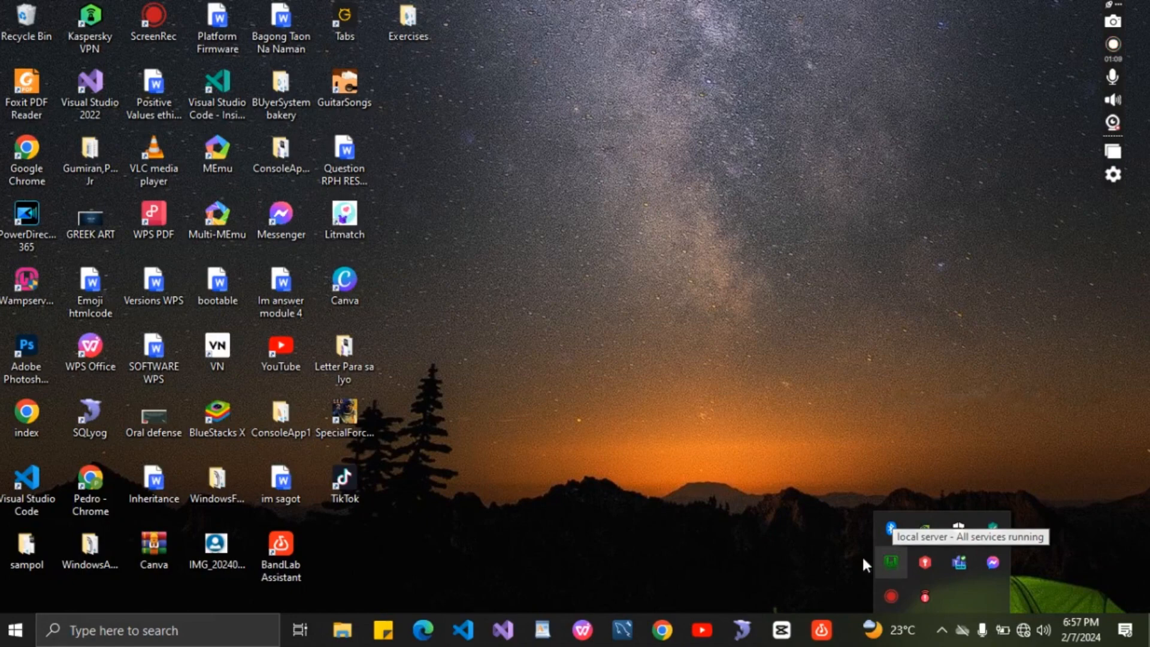
left_click(584, 336)
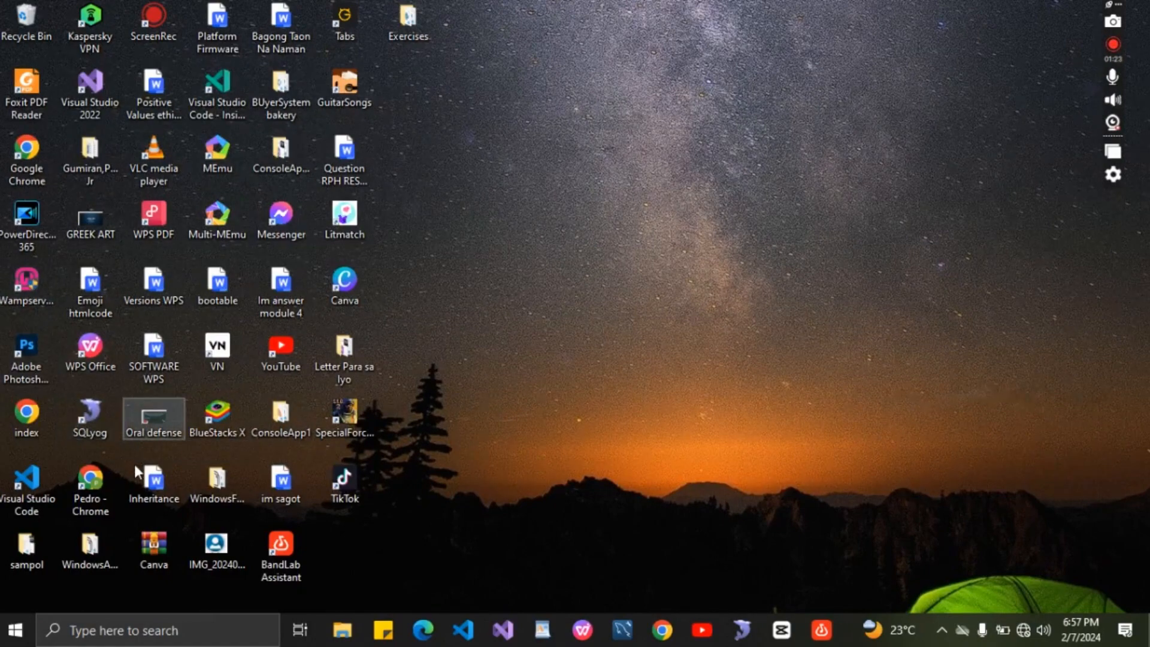
- Launch SQLyog and connect to the MySQL host localhost using the saved connection "New Connection"
left_click(94, 419)
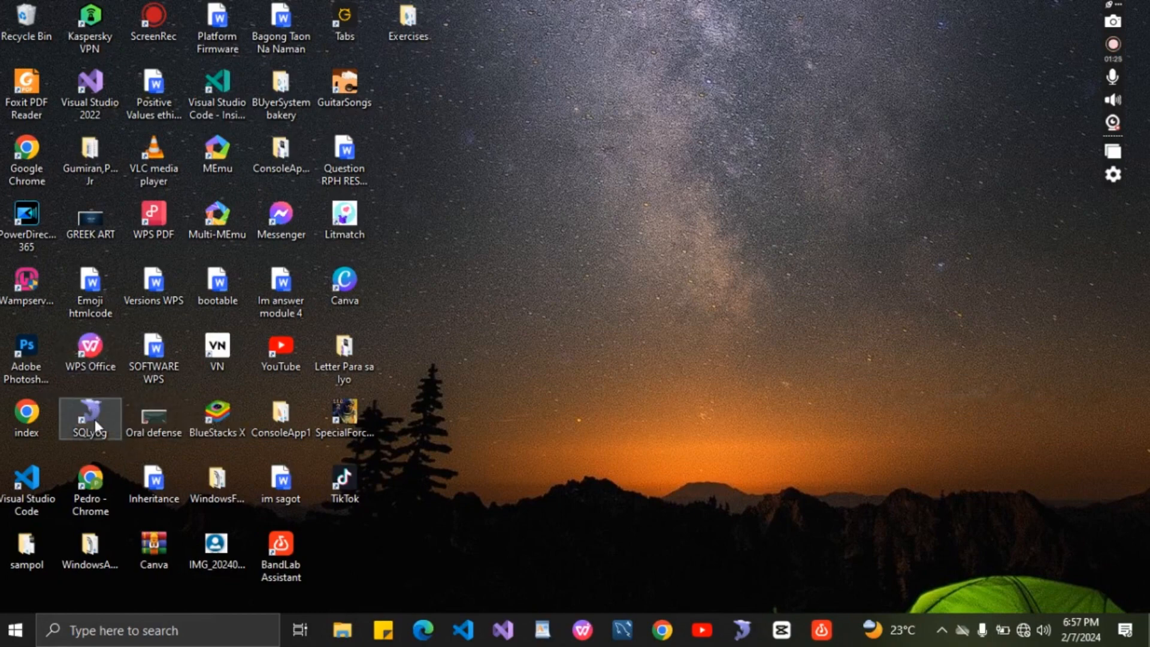
double_click(95, 419)
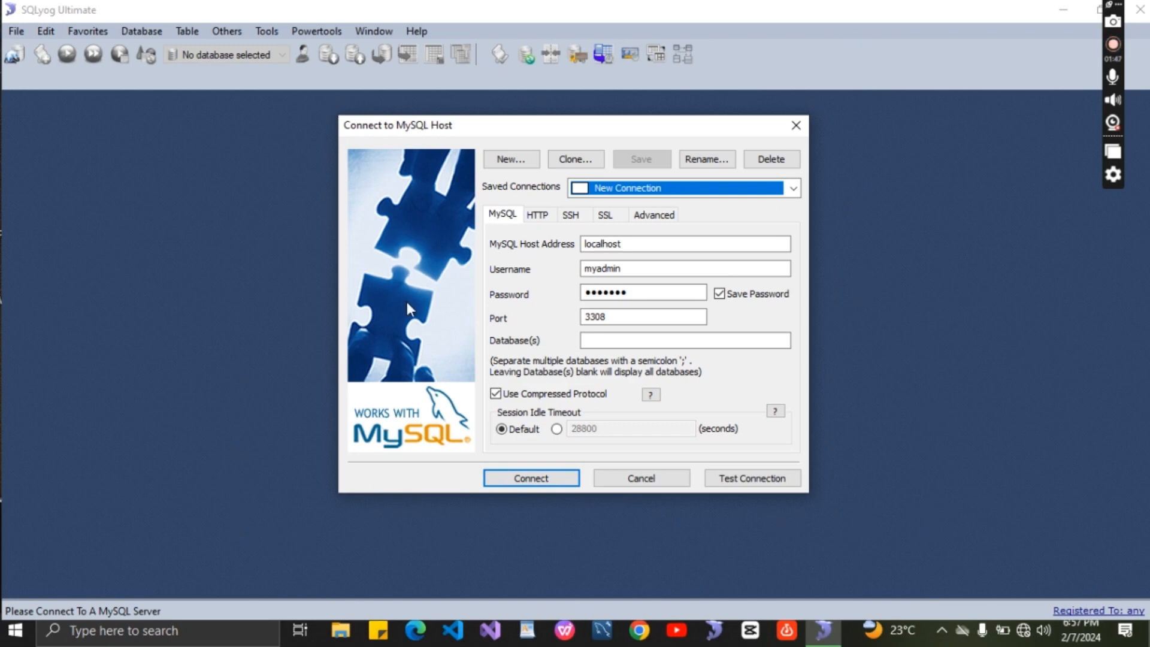
left_click(542, 482)
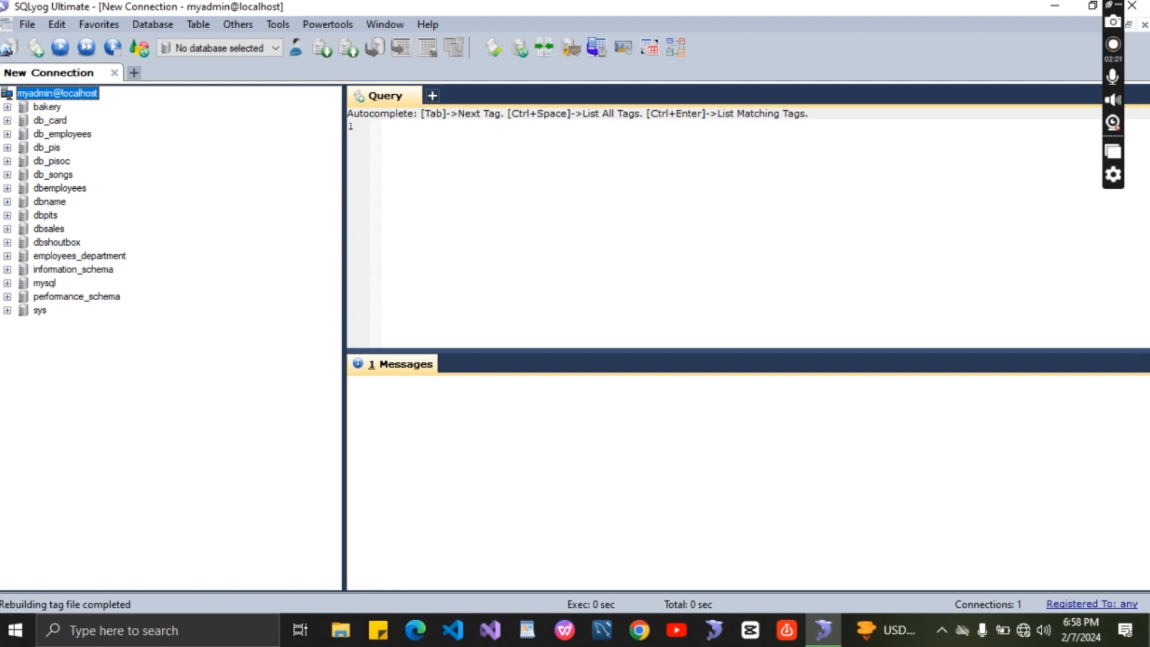
- Create a database named dbLibrary on the localhost server with the default charset and collation
right_click(32, 98)
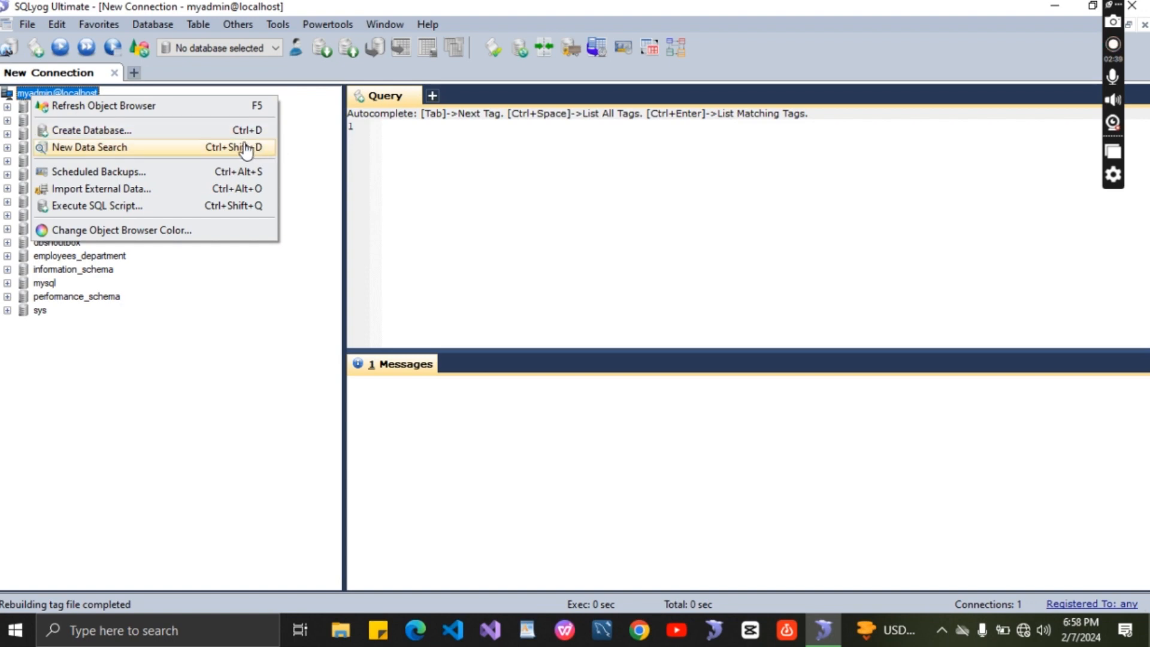
left_click(161, 132)
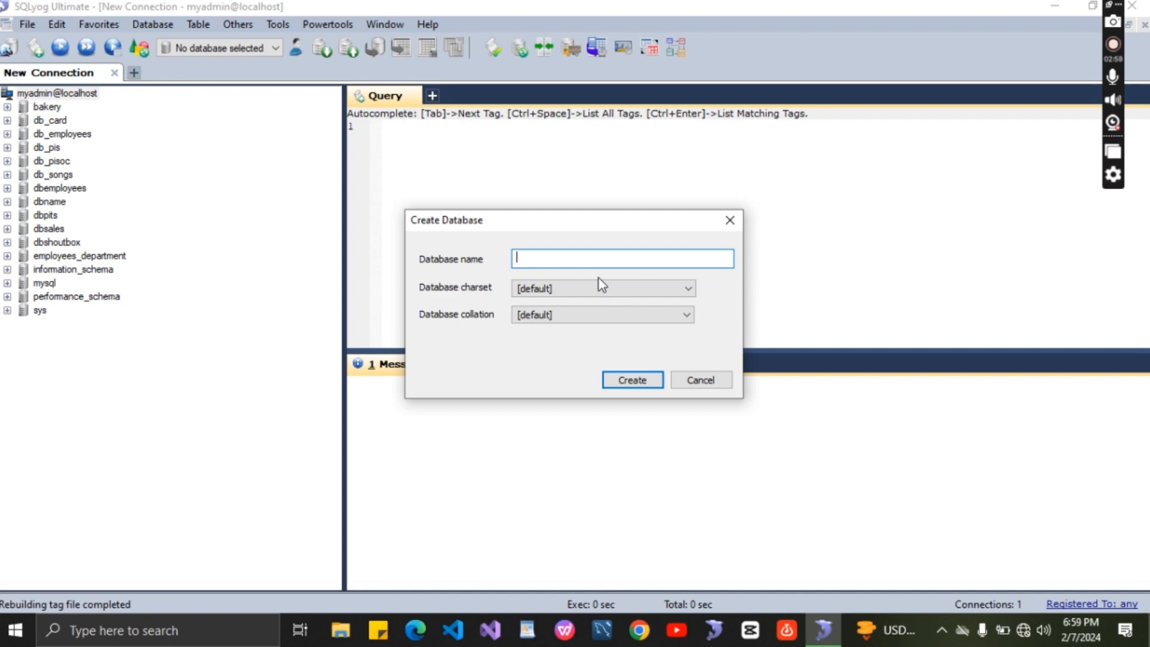
type("db")
type("LIbrary")
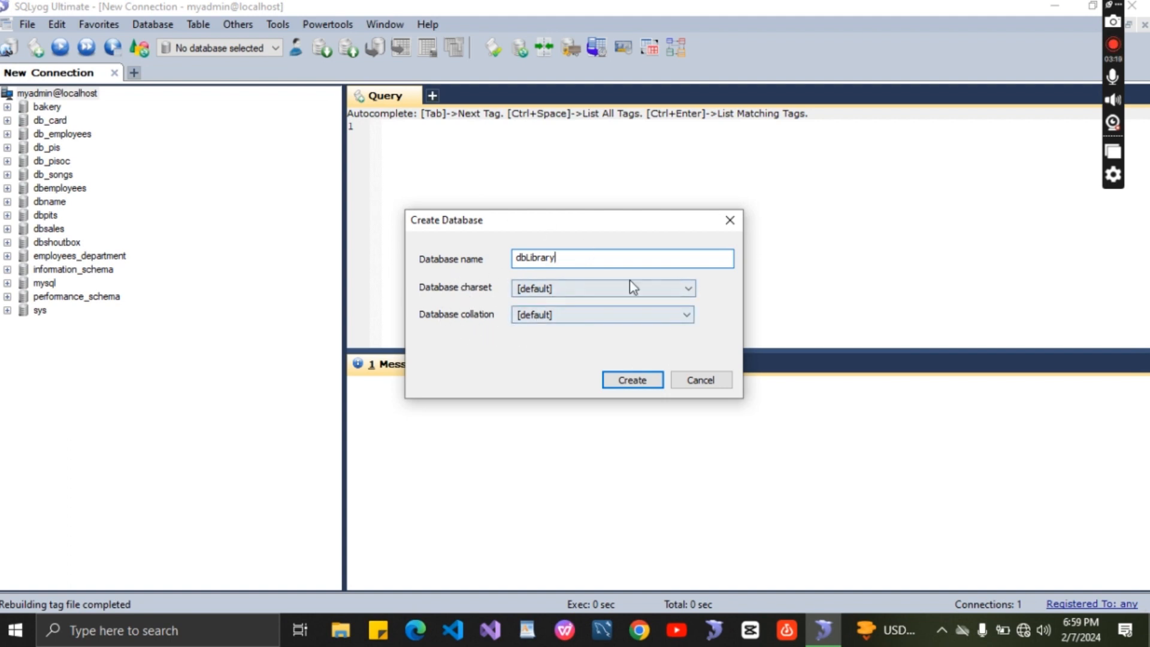
left_click(631, 382)
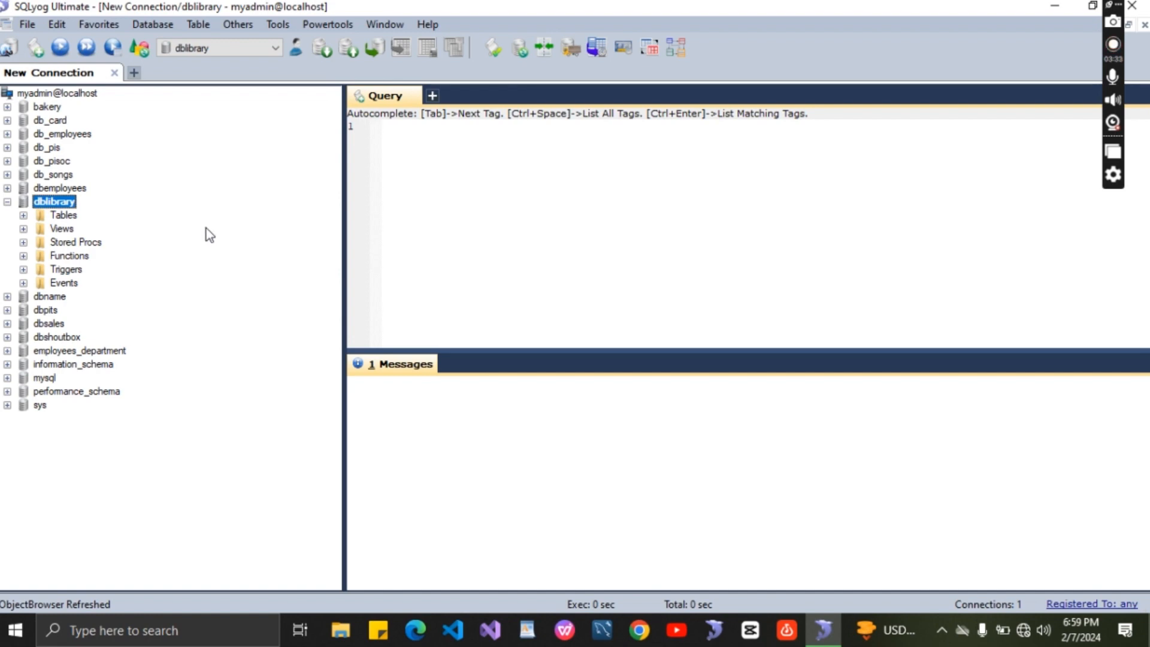
- Start a new table in the dblibrary database and name it tblBooks
left_click(25, 216)
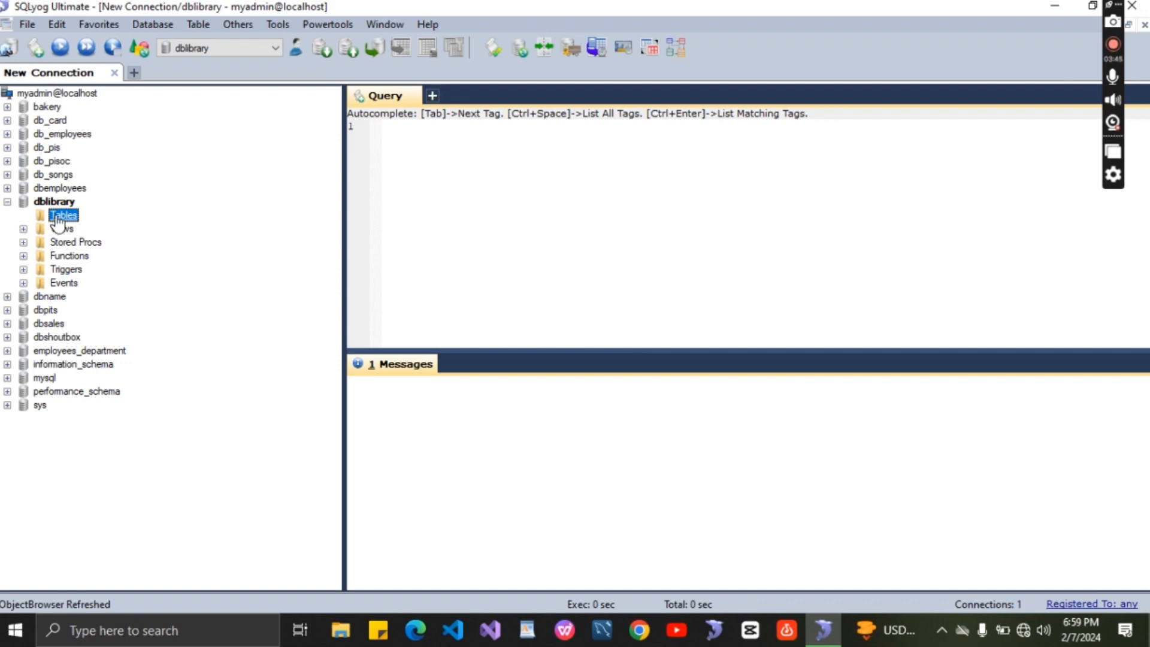
right_click(57, 222)
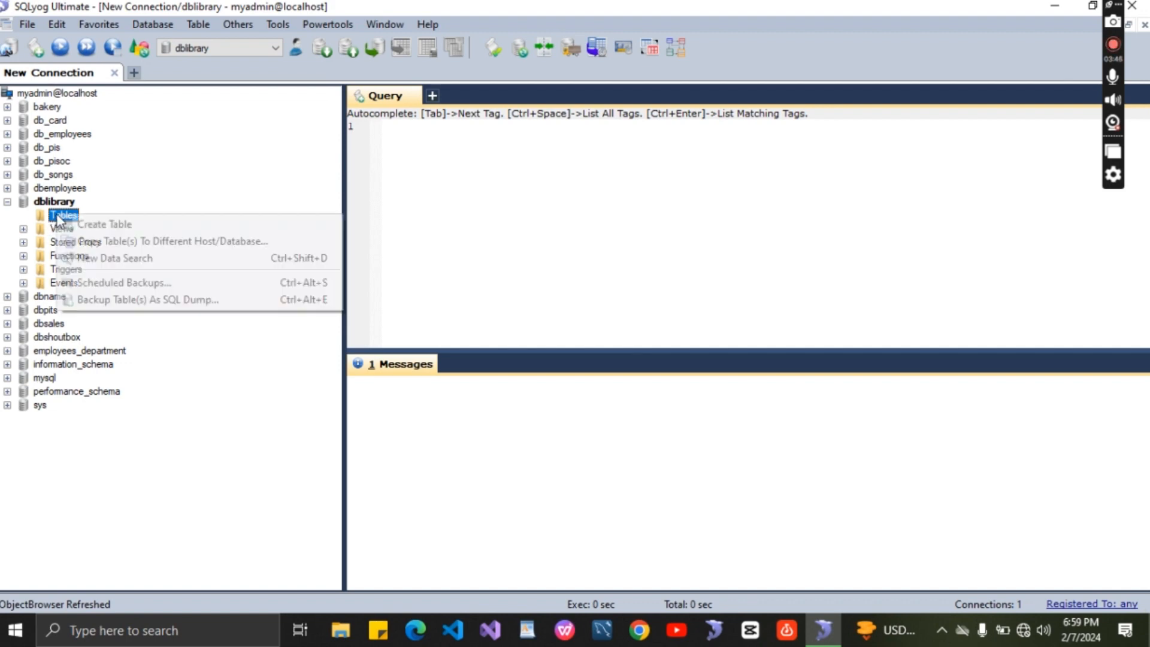
left_click(98, 230)
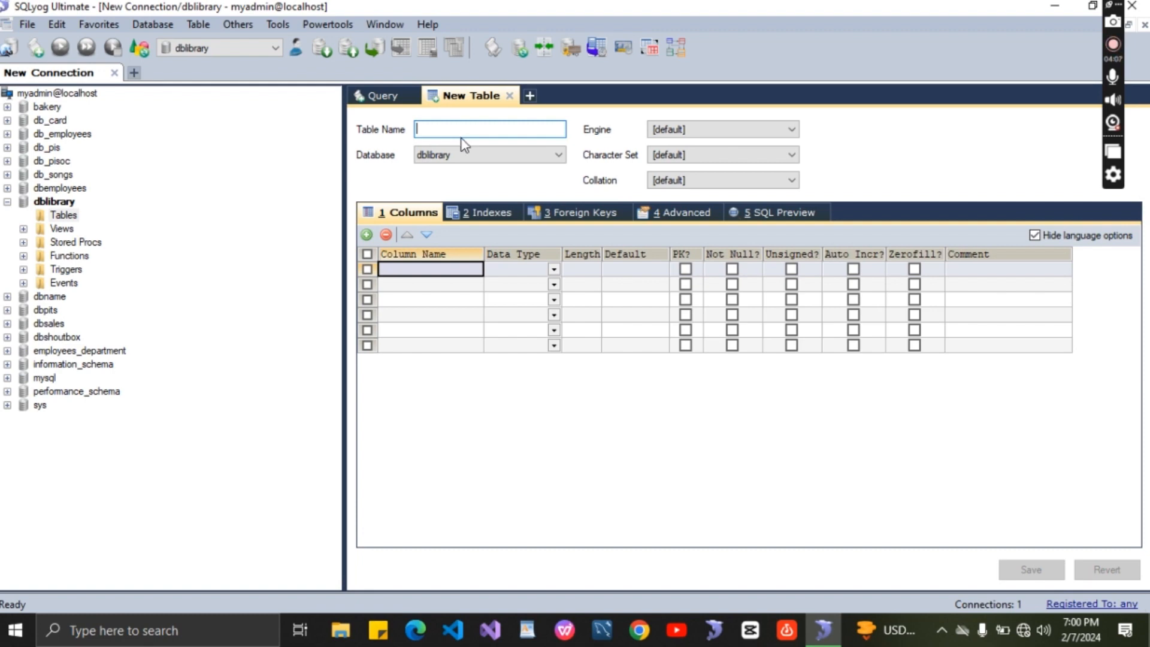
type("tbl")
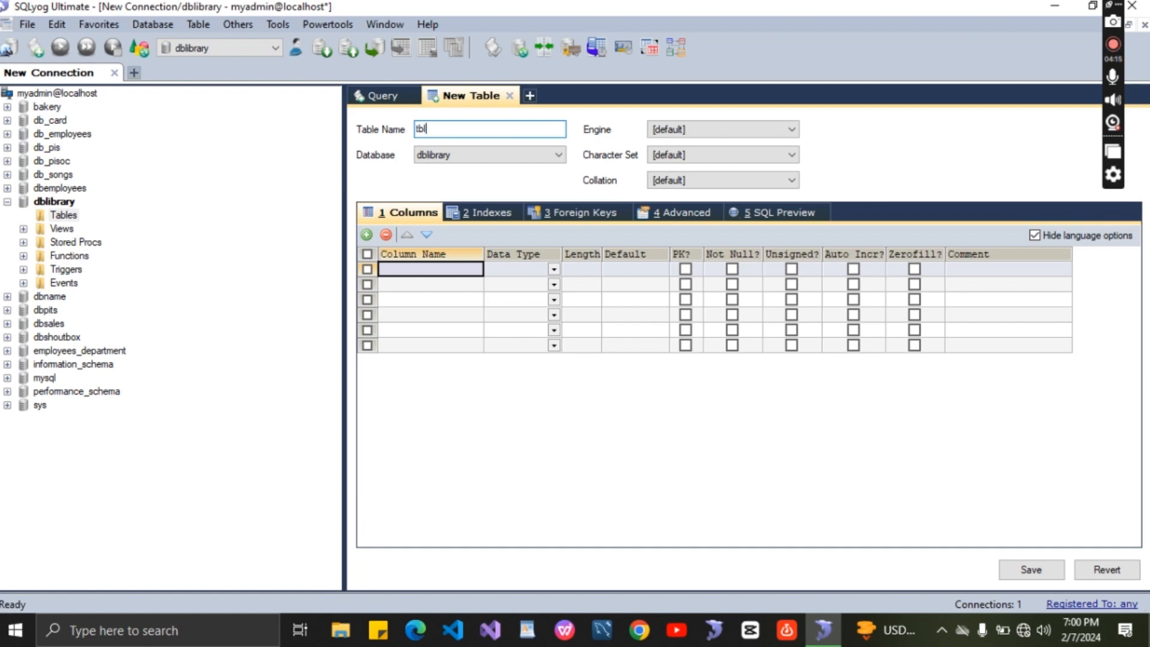
type("Books")
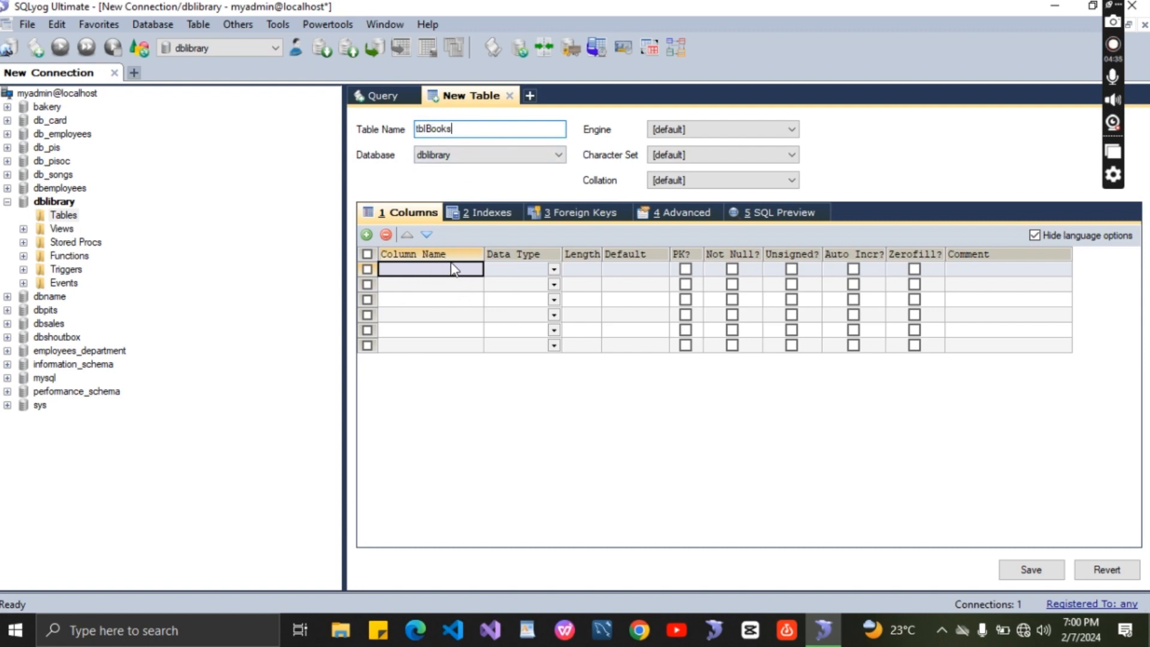
- Define the first column of tblBooks as BookName with data type varchar and length 30
left_click(408, 271)
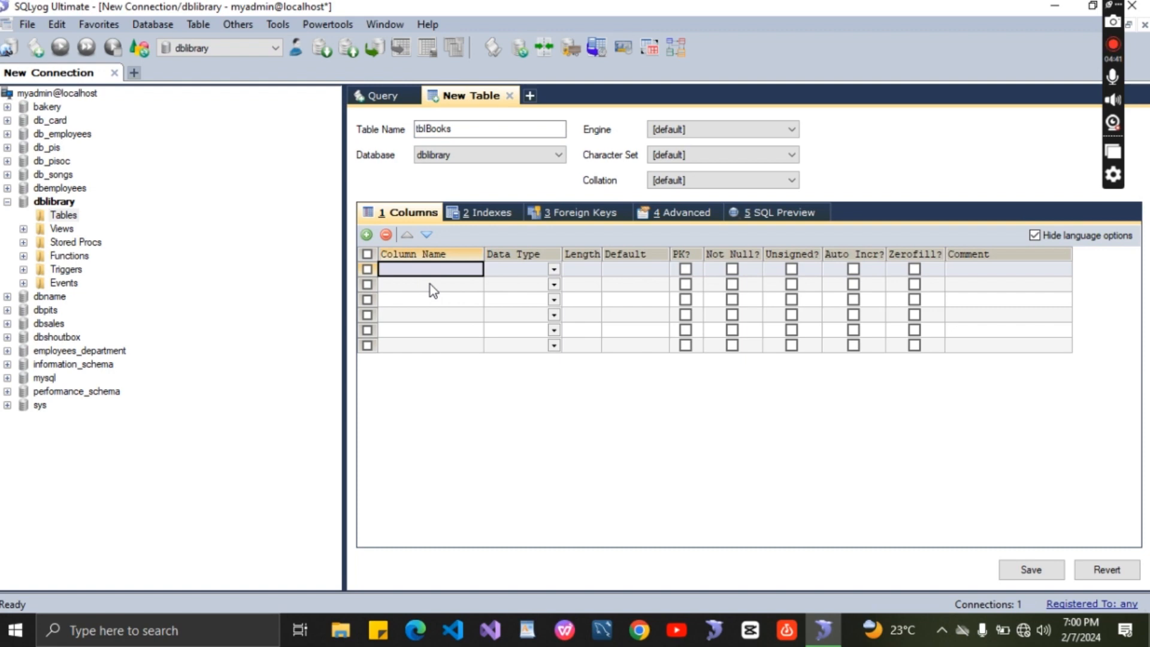
type("Na")
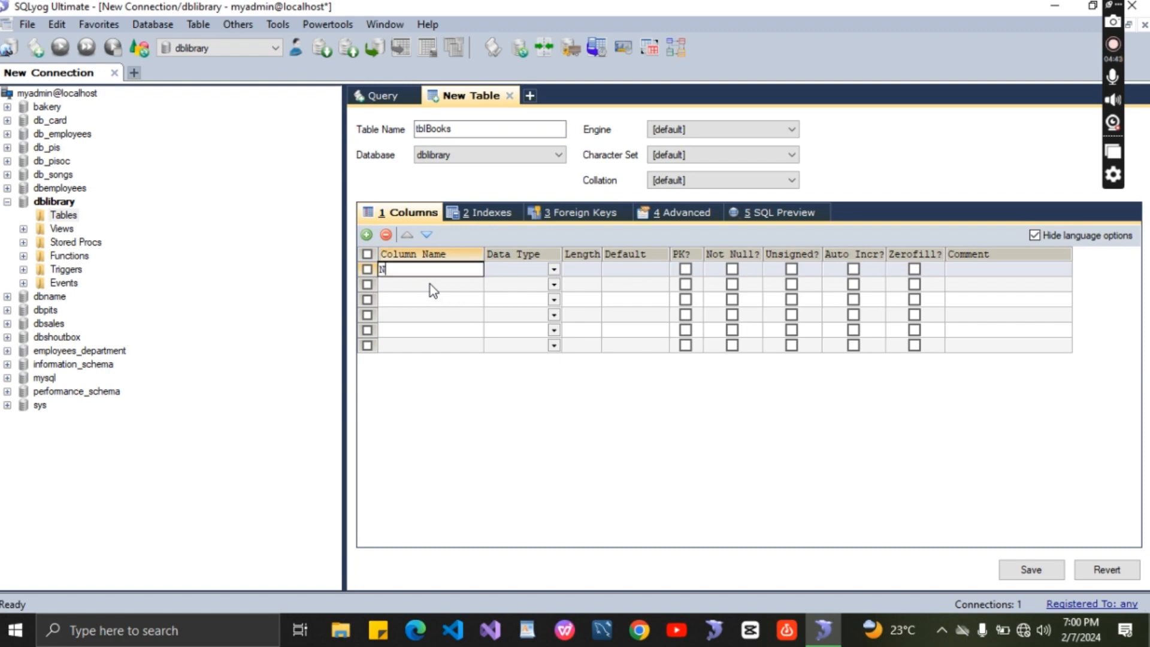
key("BackSpace")
key("BackSpace")
type("BookName")
key("Tab")
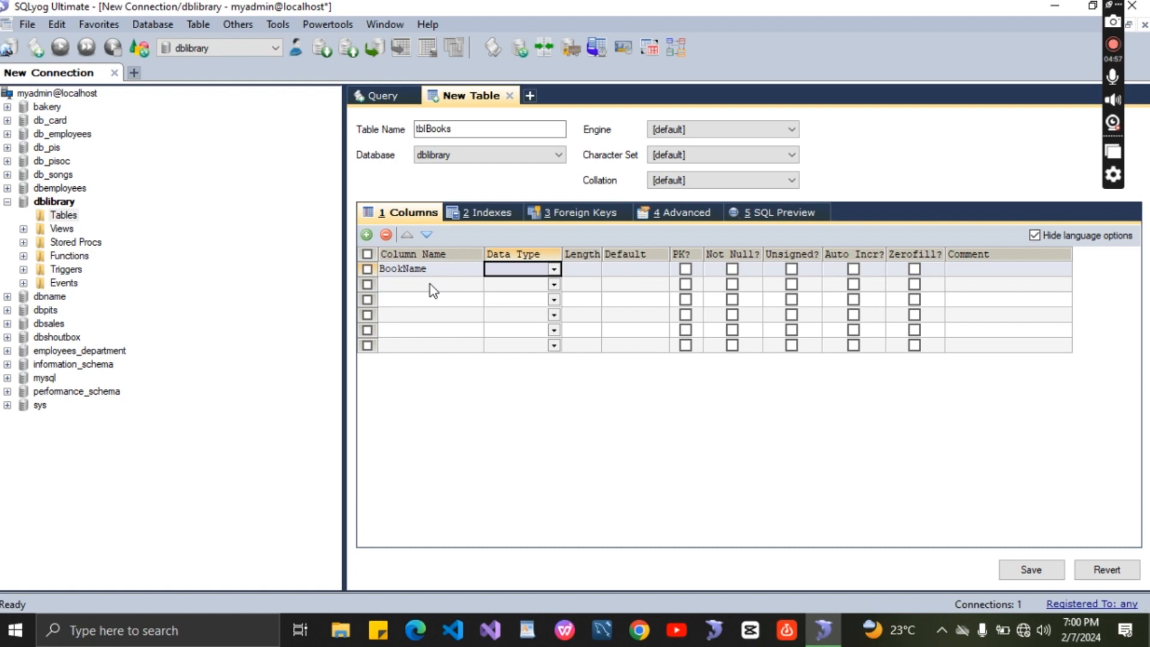
type("v")
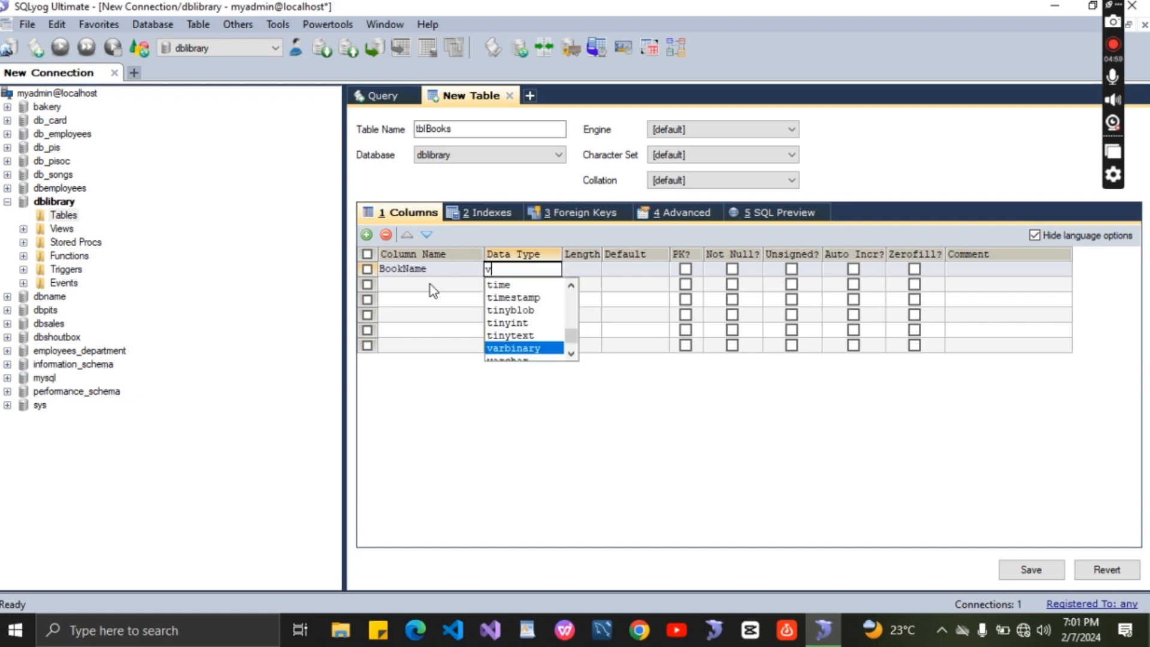
type("archar")
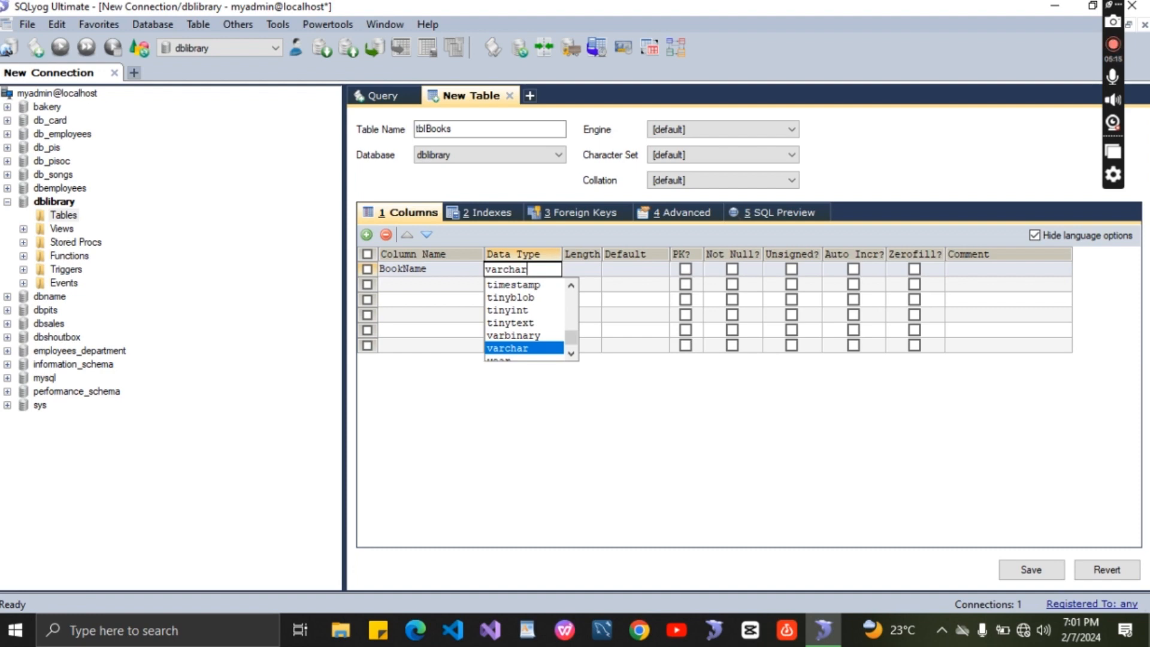
key("Tab")
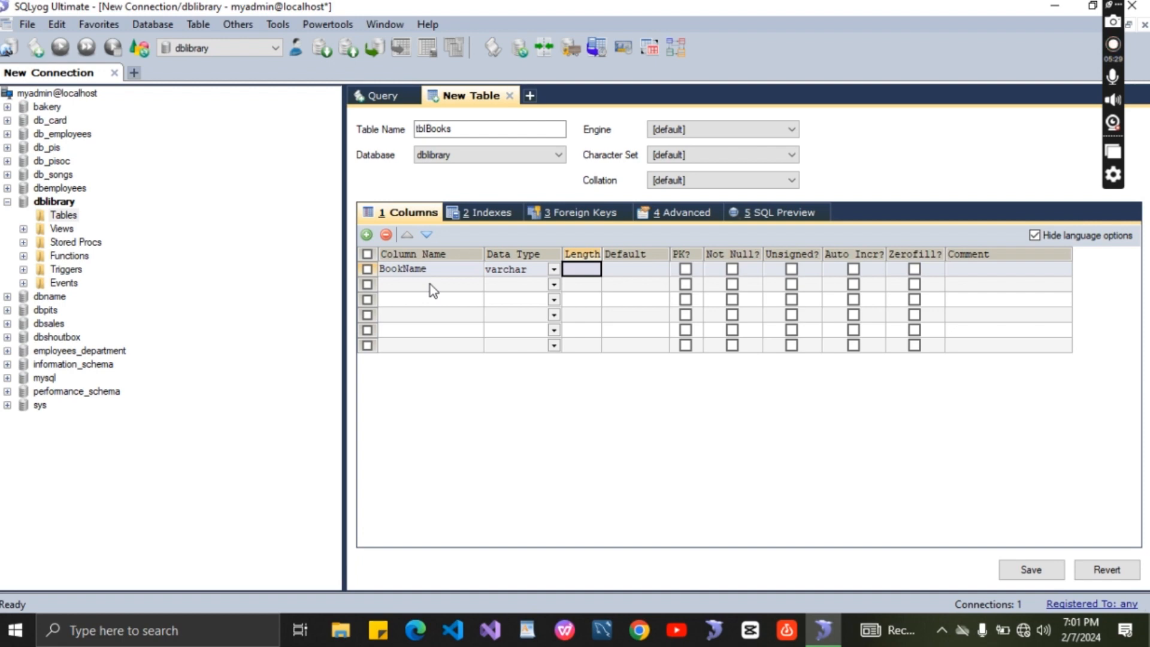
type("30")
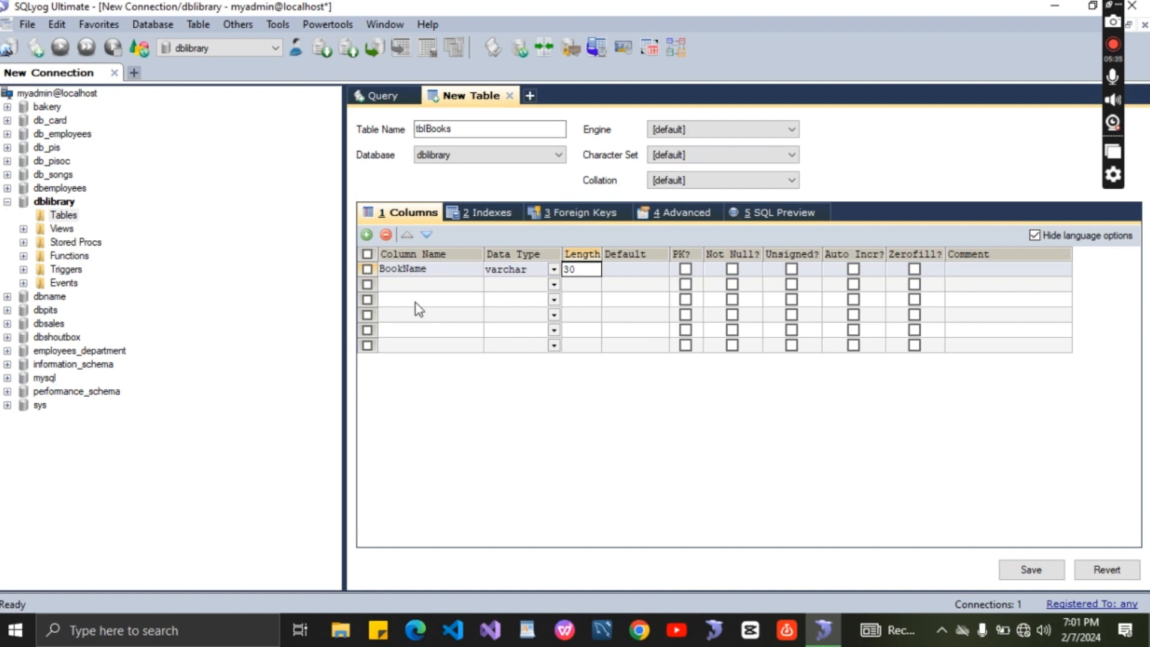
- Add a second column named BookId with data type int and length 20
left_click(405, 285)
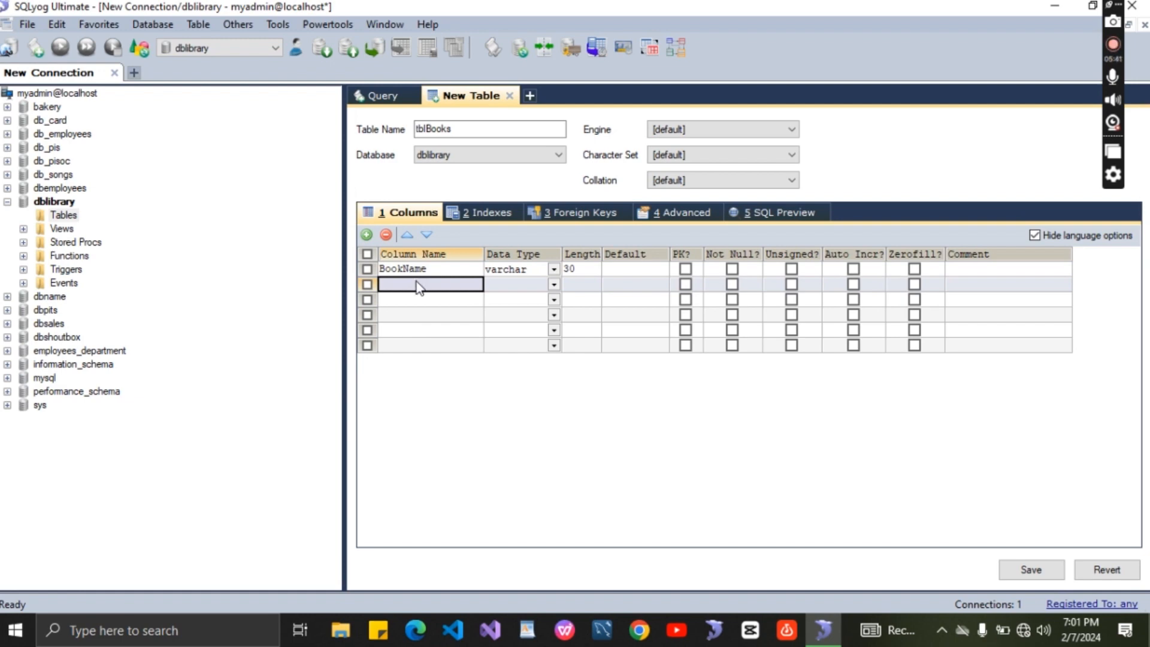
type("Book")
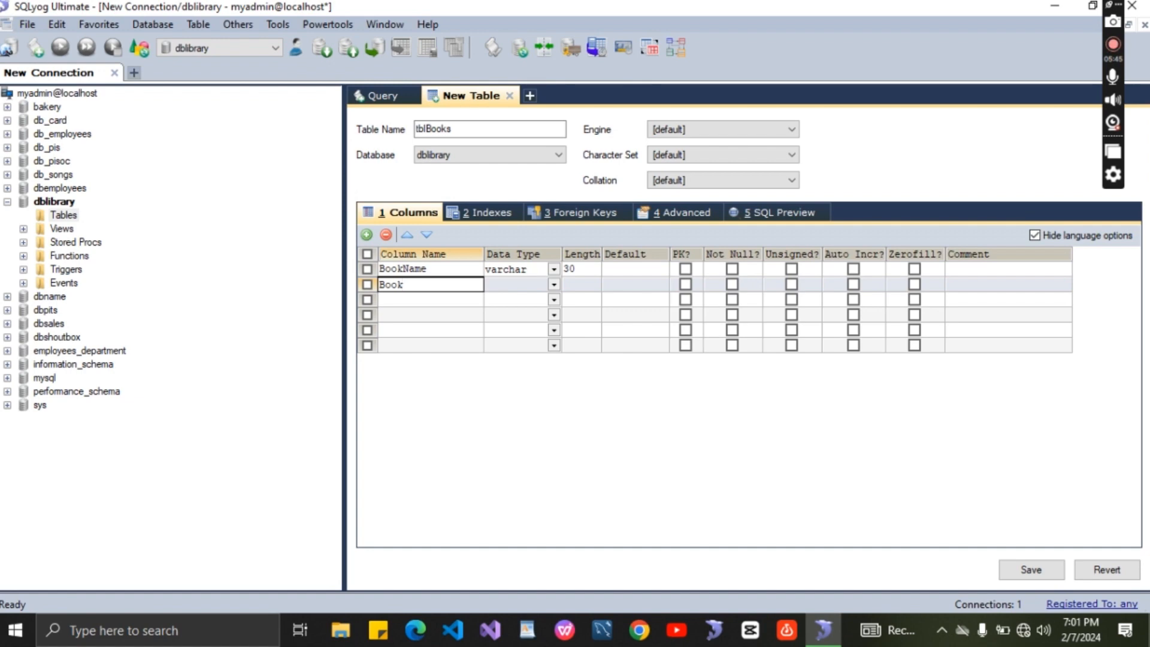
type("Id")
key("Tab")
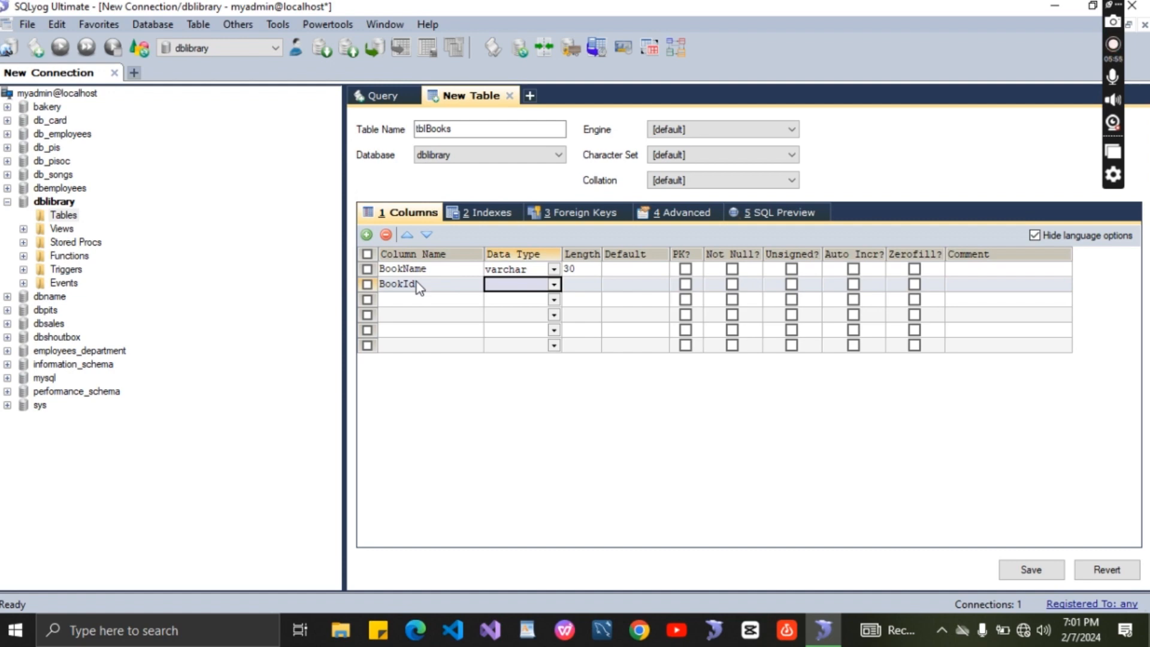
type("int")
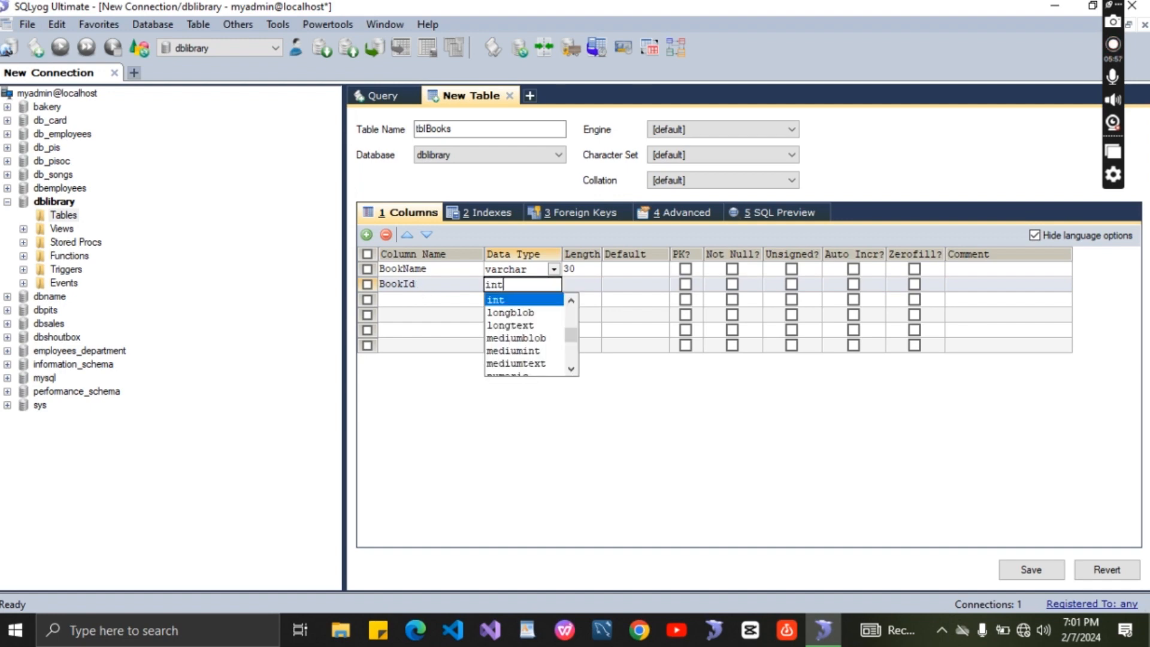
key("Tab")
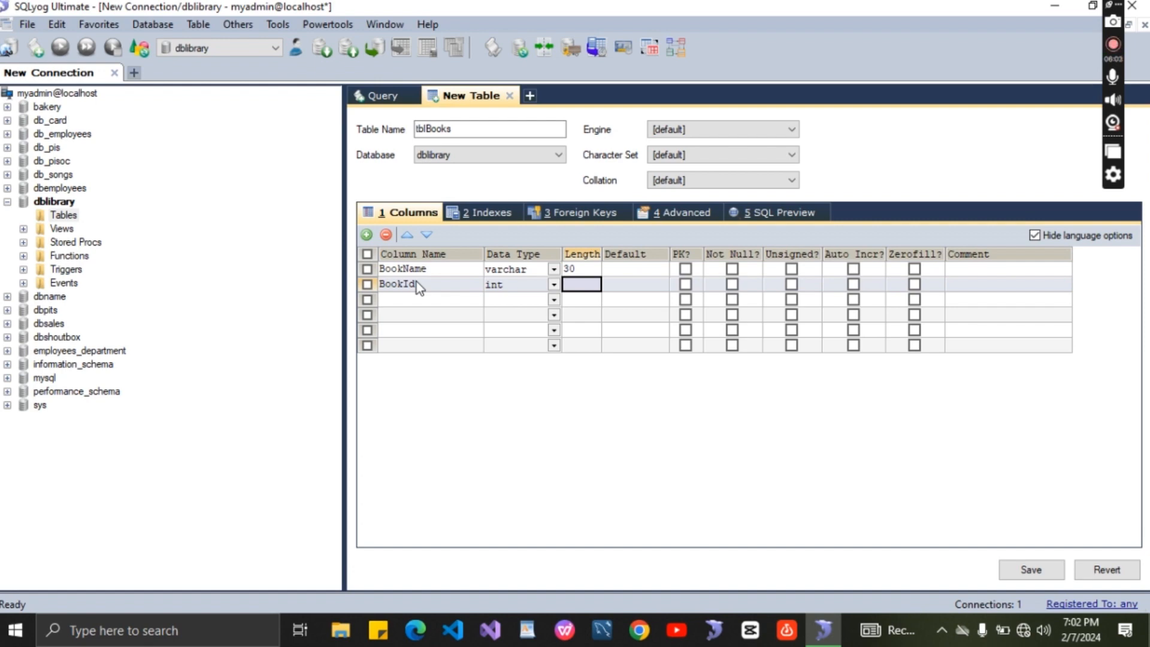
type("20")
- Add a third column BookAuthor as varchar with length 50, and make BookId the primary key
left_click(416, 298)
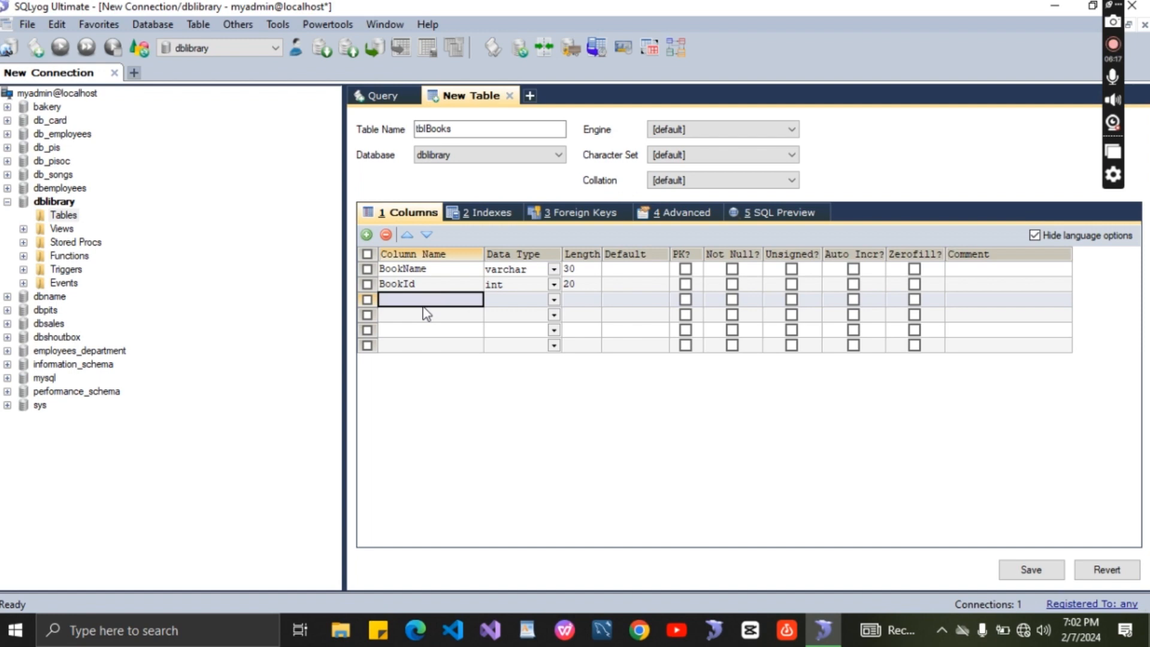
type("B")
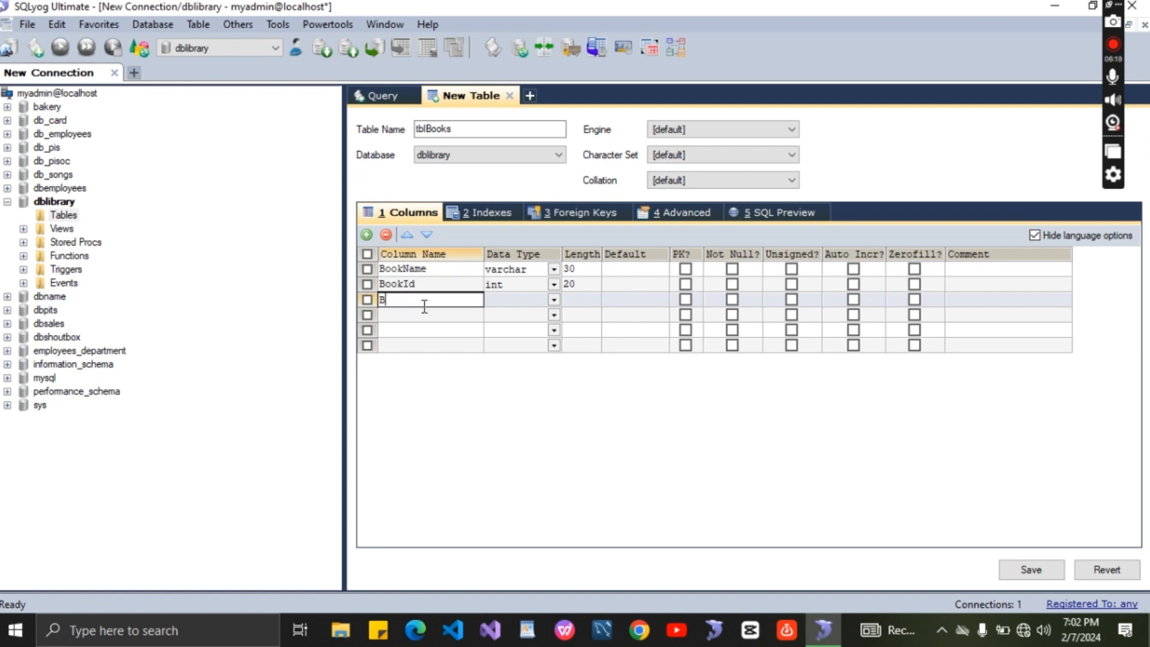
type("ookAuthor")
key("Tab")
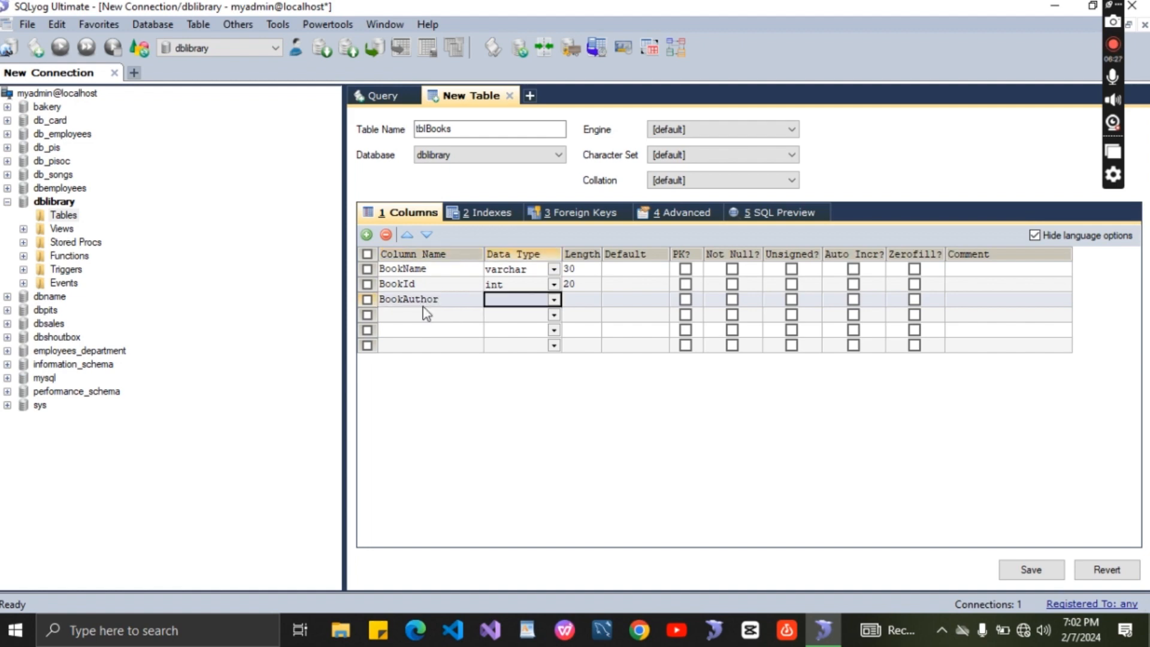
type("varc")
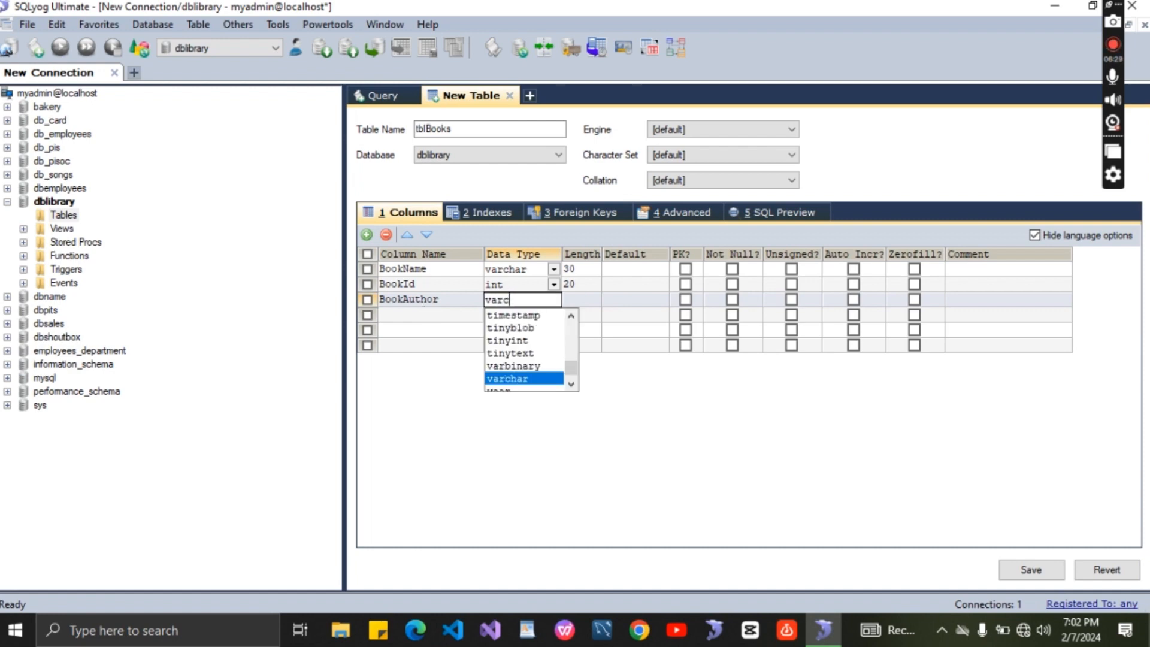
key("Tab")
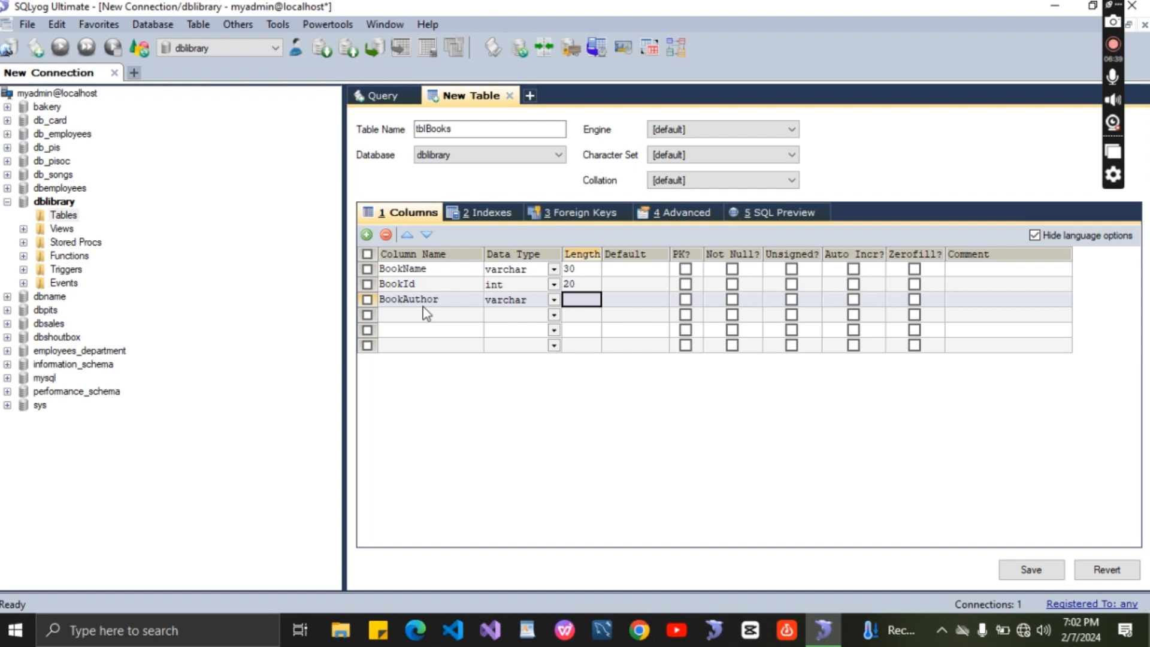
type("50")
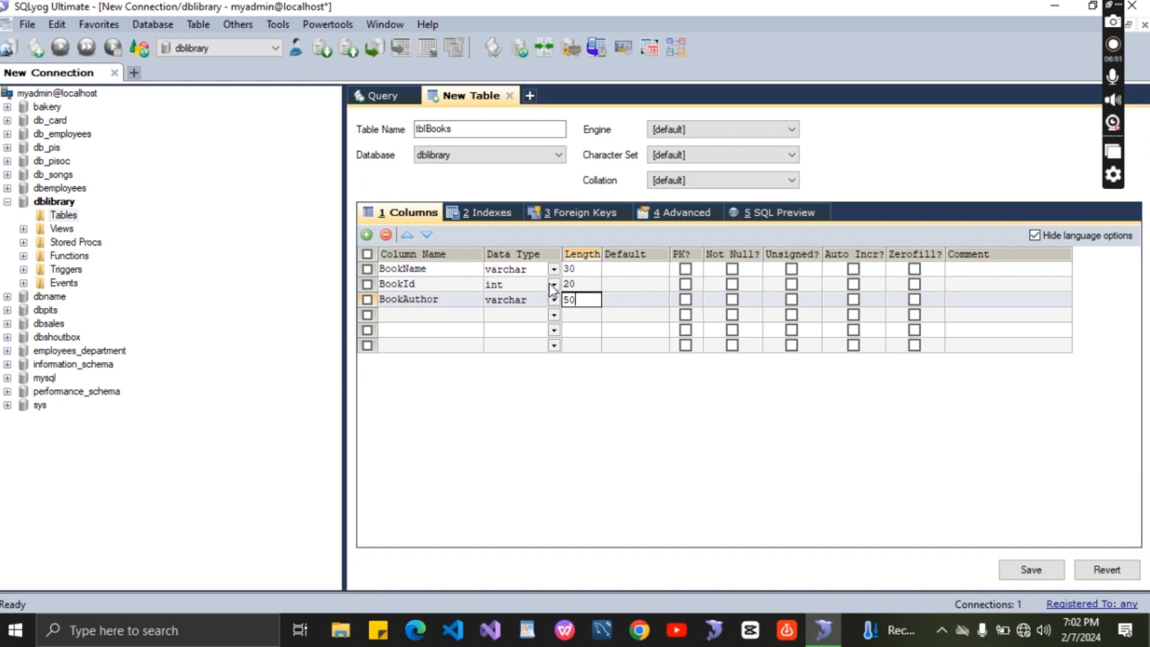
left_click(686, 283)
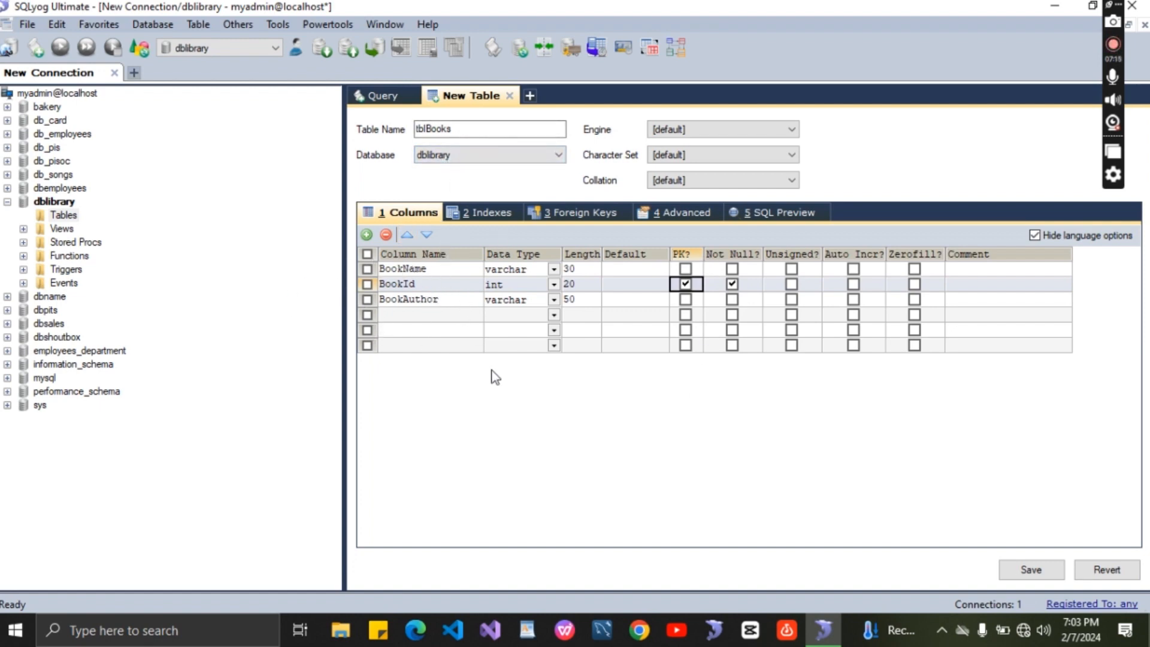
- Save the tblBooks table without creating more tables, and close its table designer
left_click(1027, 569)
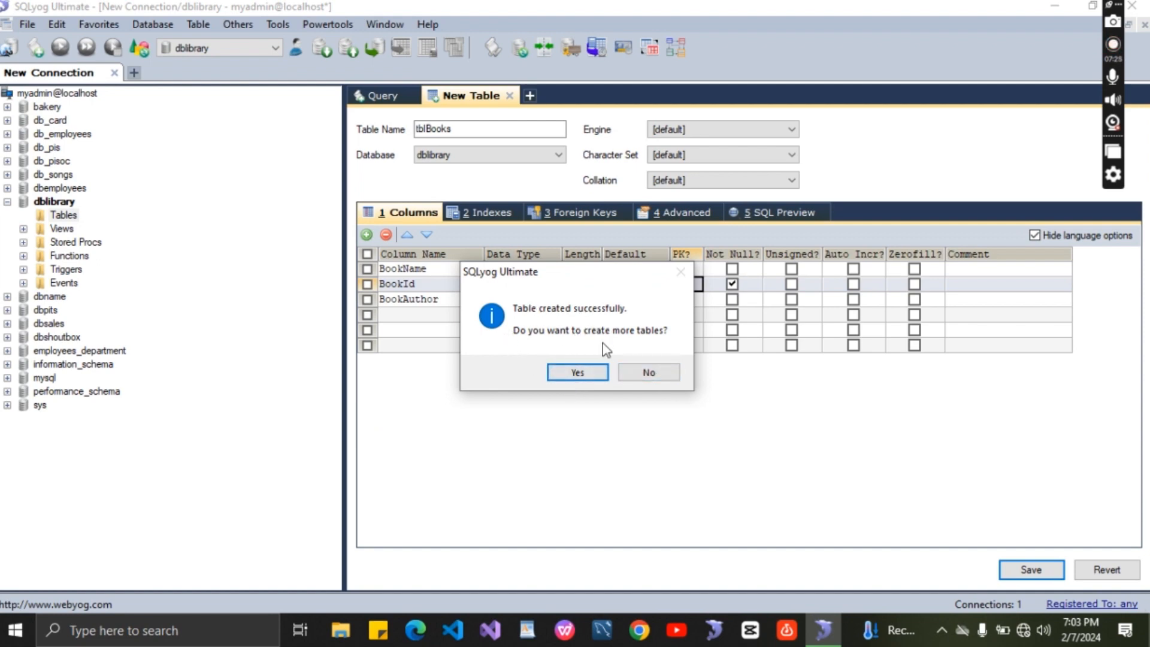
left_click(647, 374)
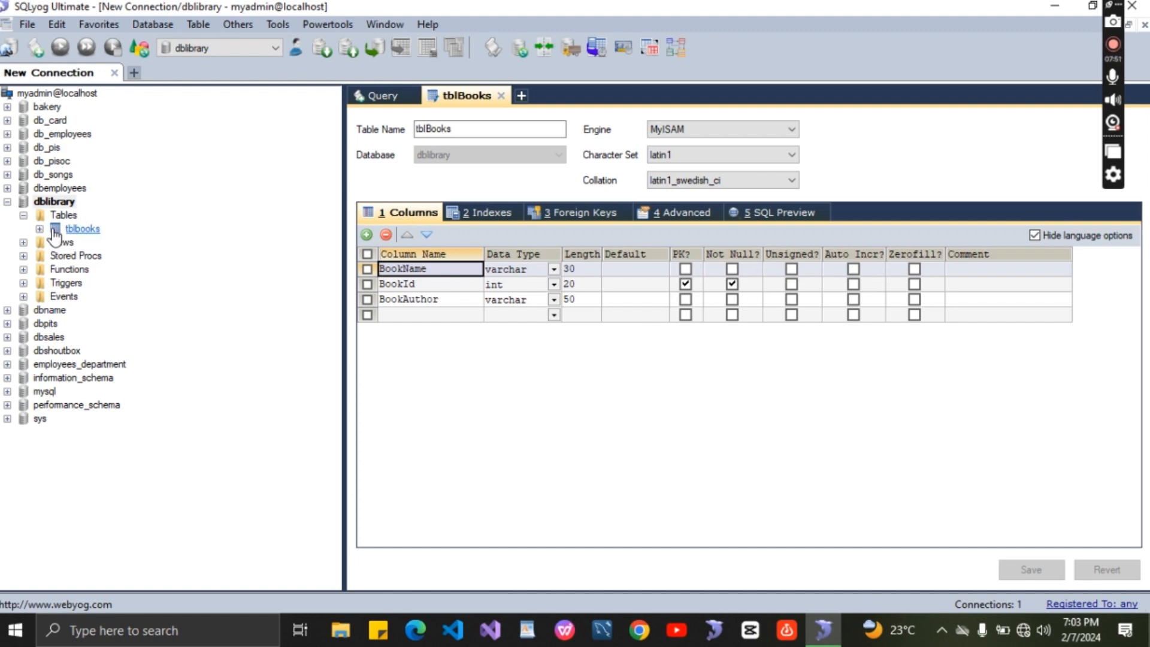
left_click(500, 95)
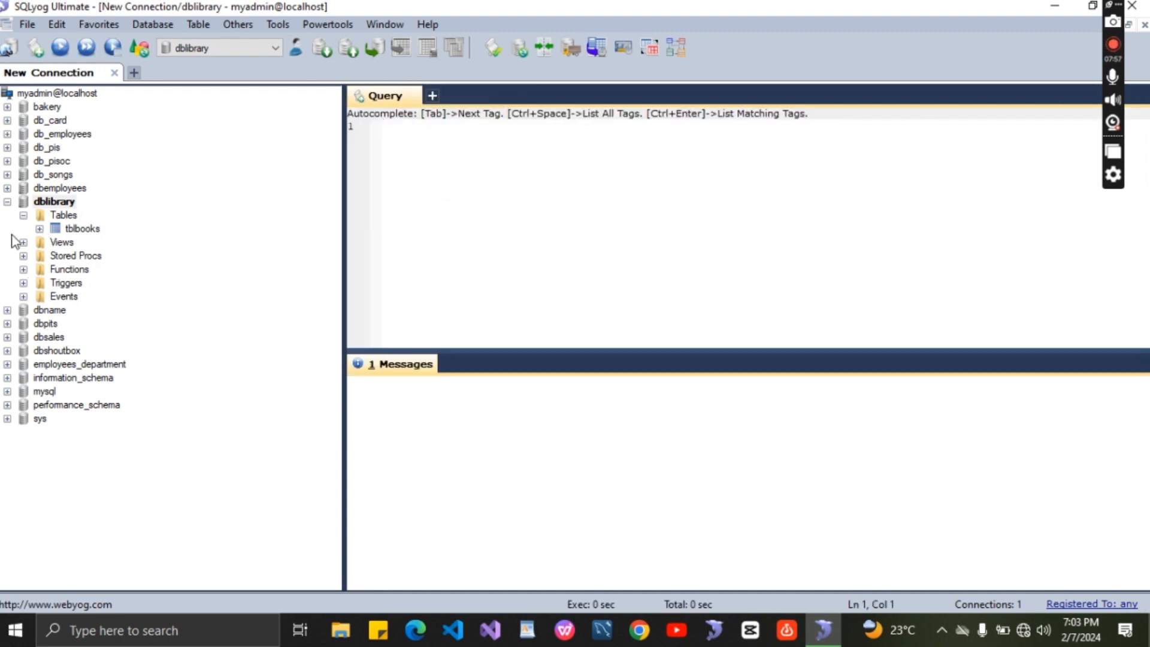
- Open the data of tblbooks and start the first row with BookName Titanic and BookId 22-10265
right_click(65, 228)
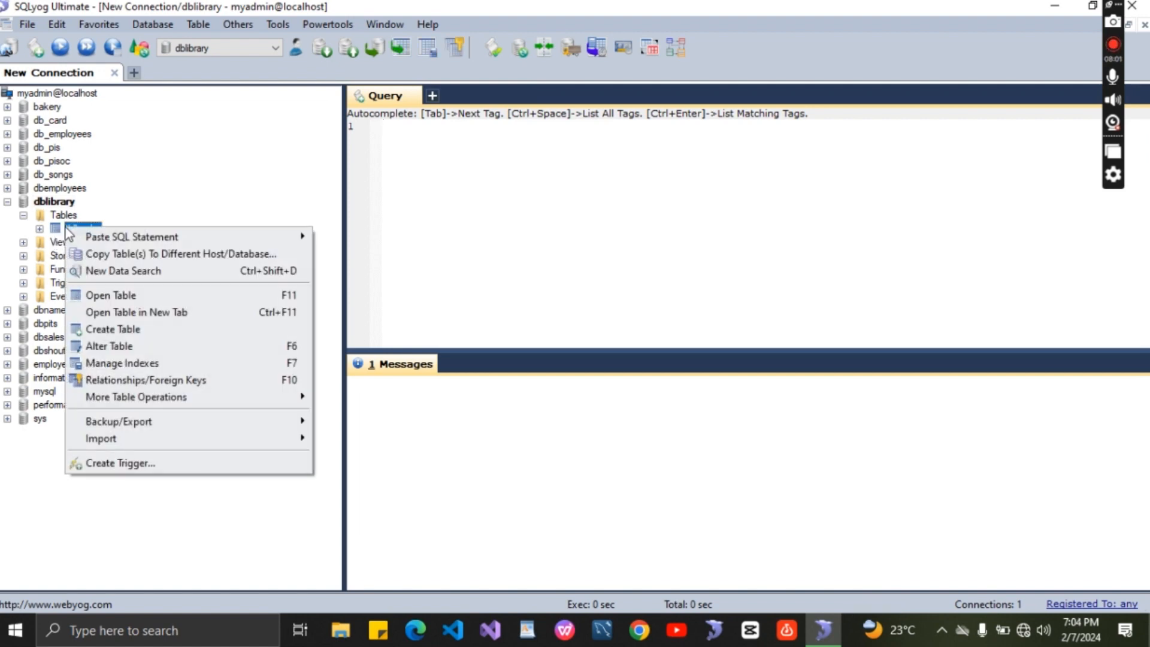
left_click(127, 295)
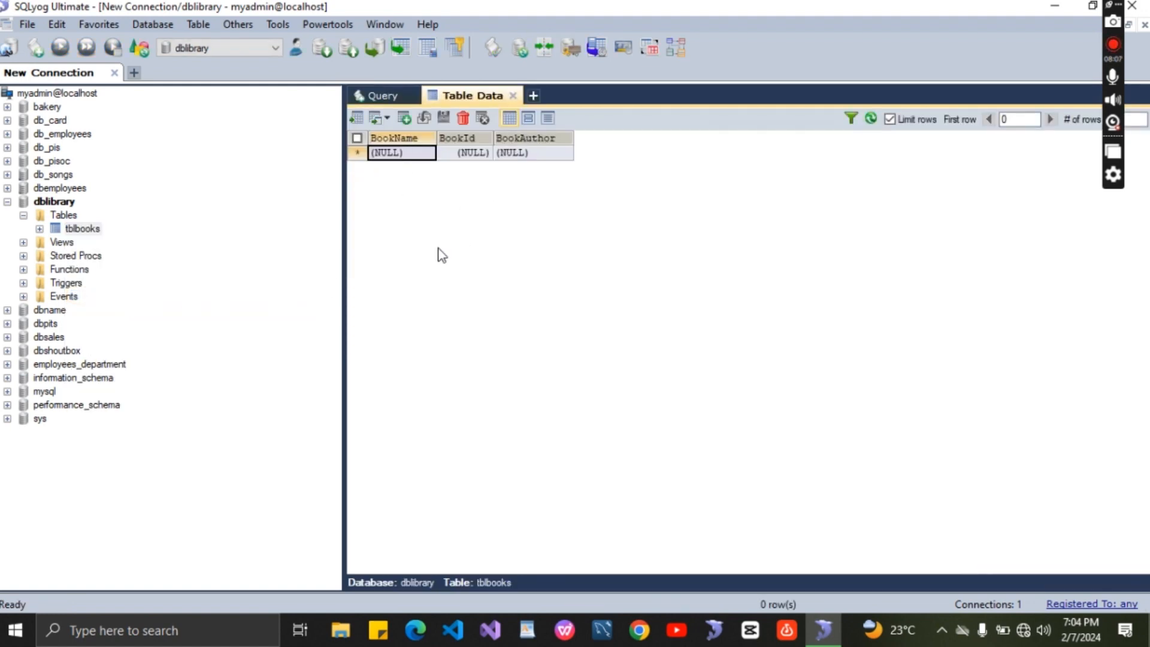
left_click(412, 157)
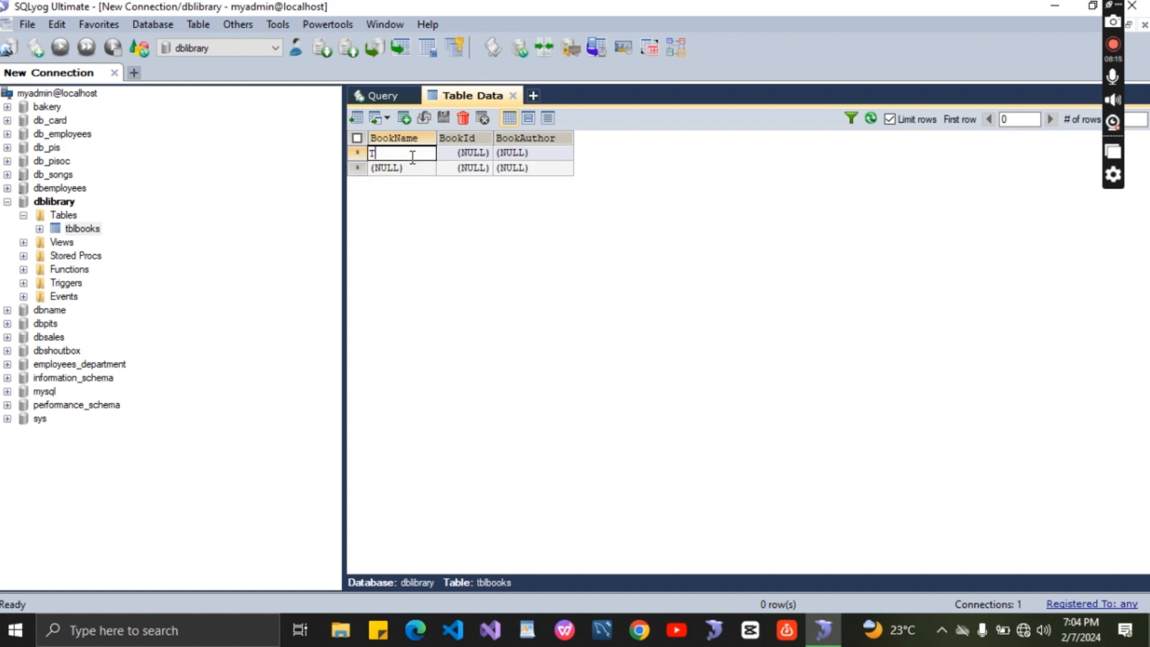
type("Titanic")
key("Tab")
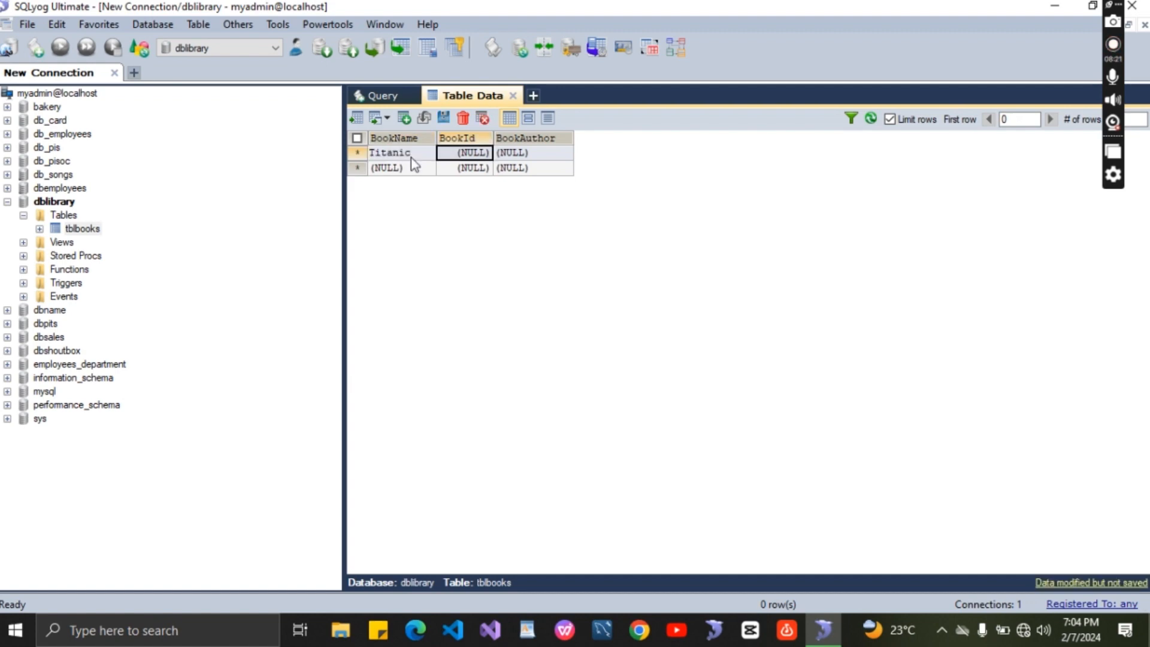
type("22")
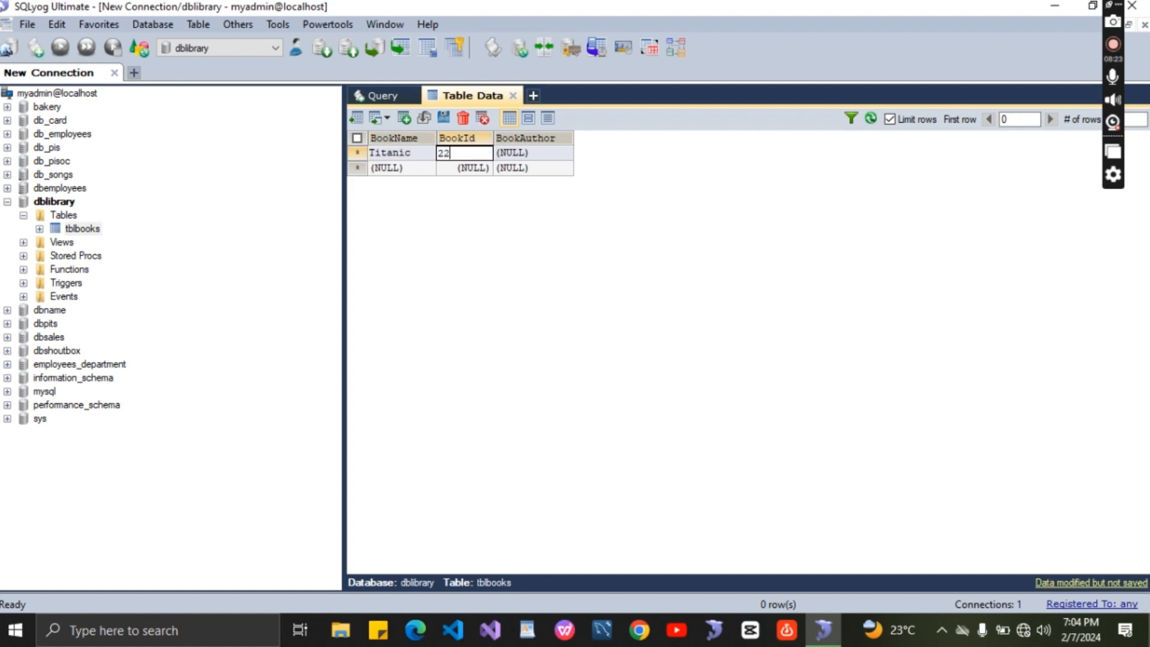
type("-10265")
key("Tab")
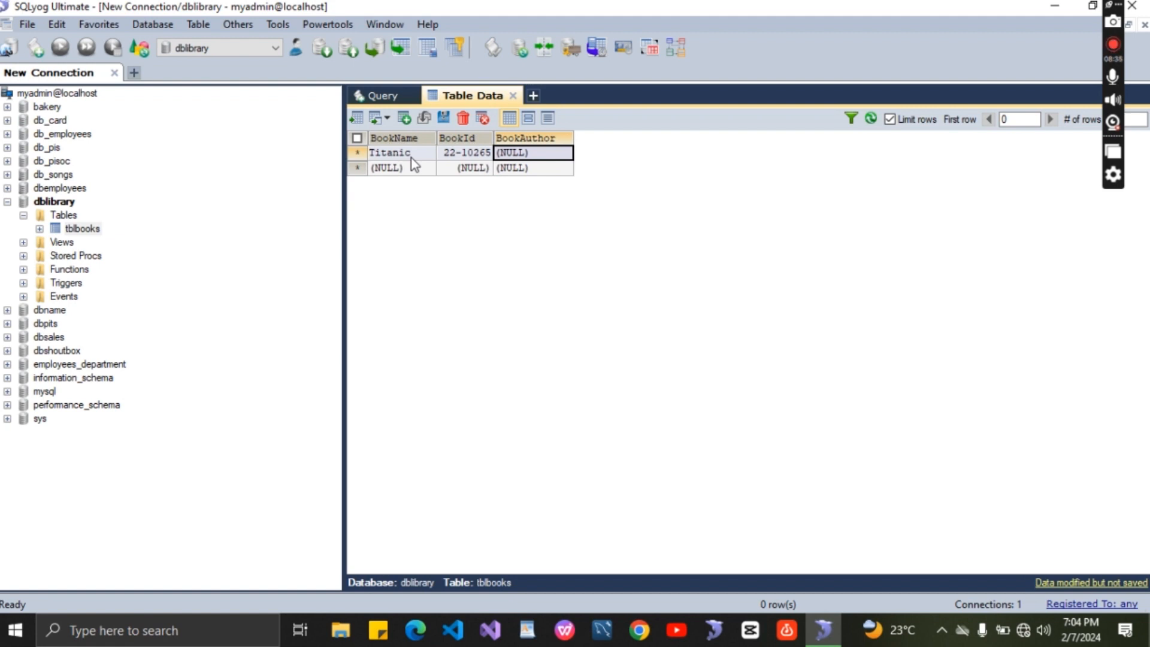
- Enter the author's name as BookAuthor in the Titanic row and commit the row
type("ko")
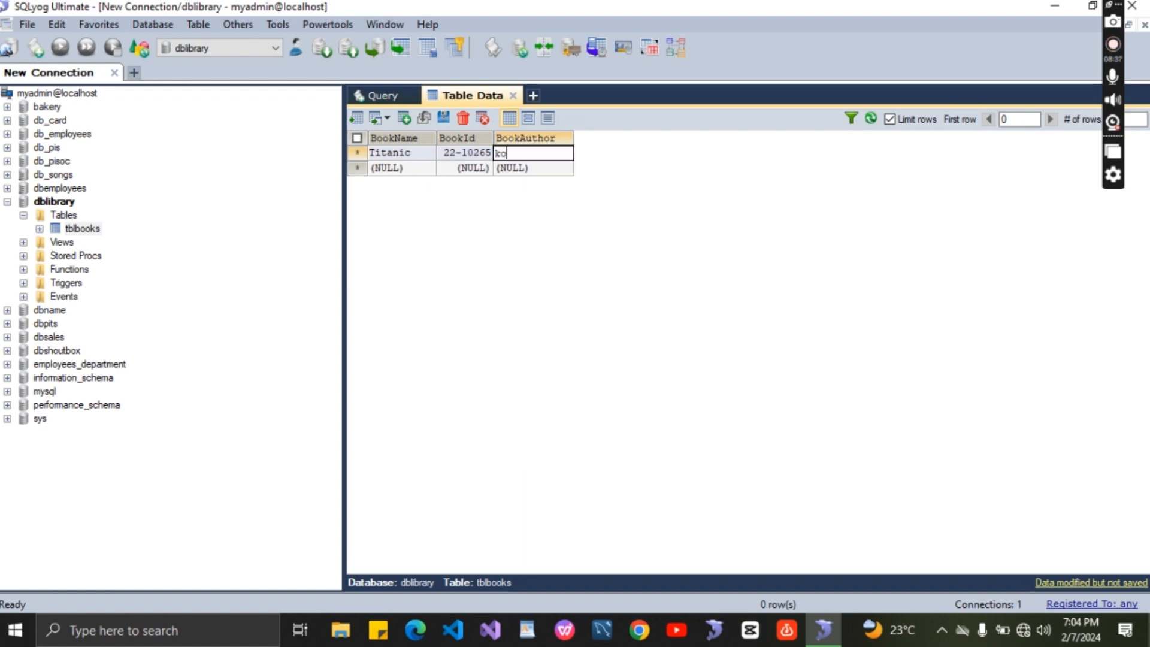
type("be")
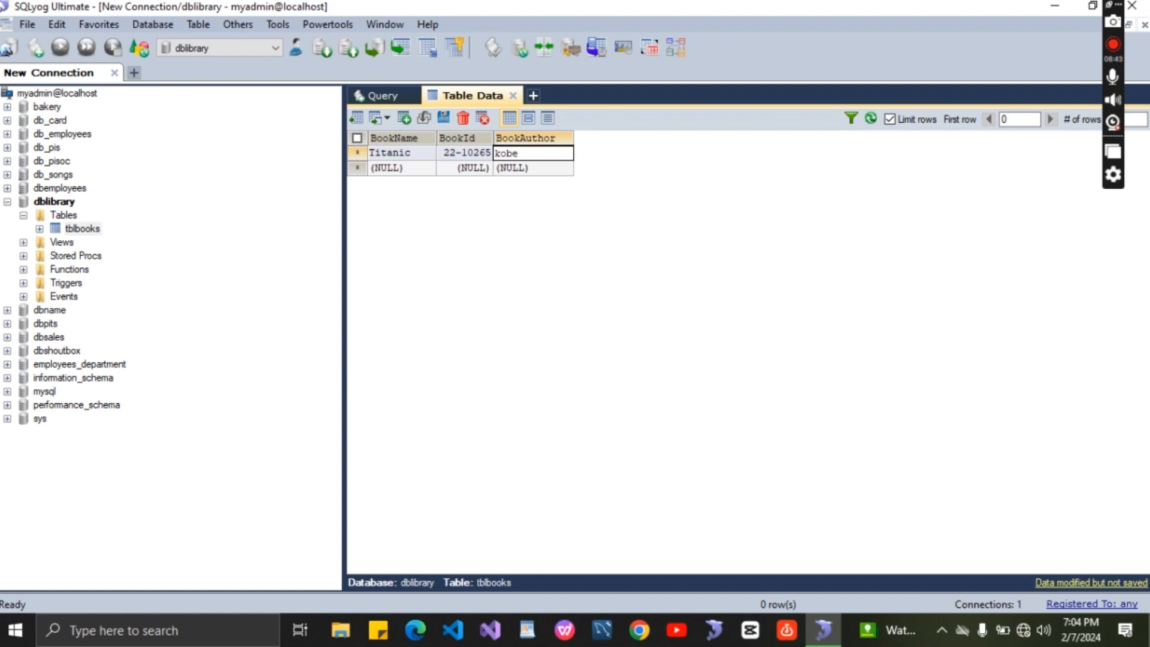
type(" brax")
key("BackSpace")
type("zil")
key("Return")
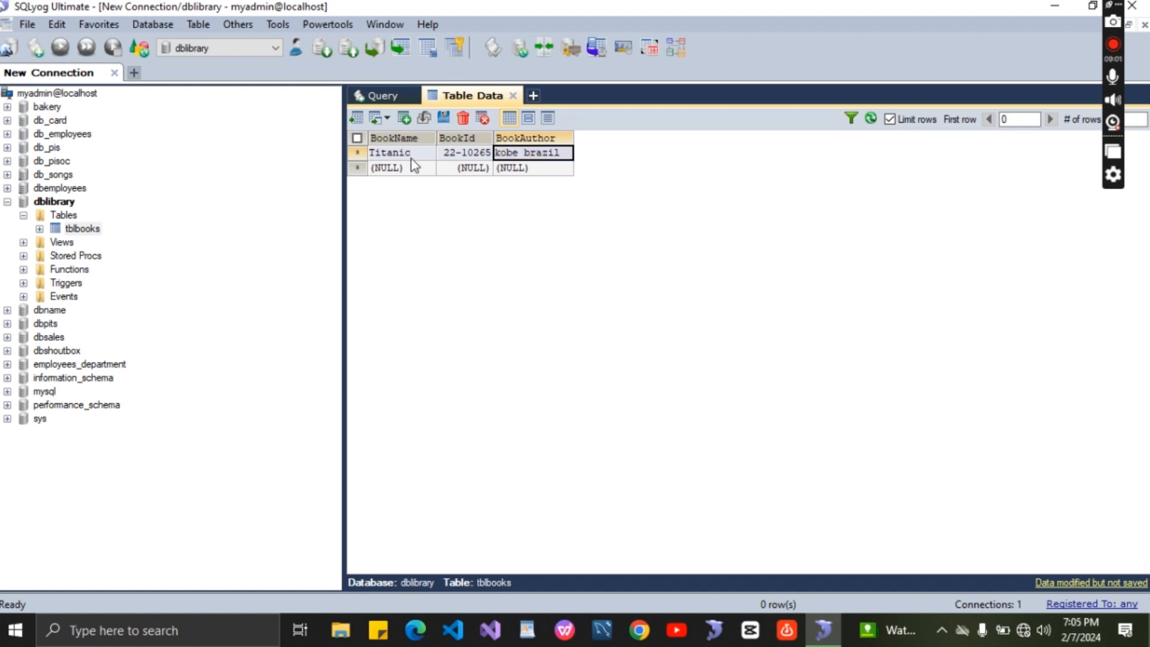
key("Tab")
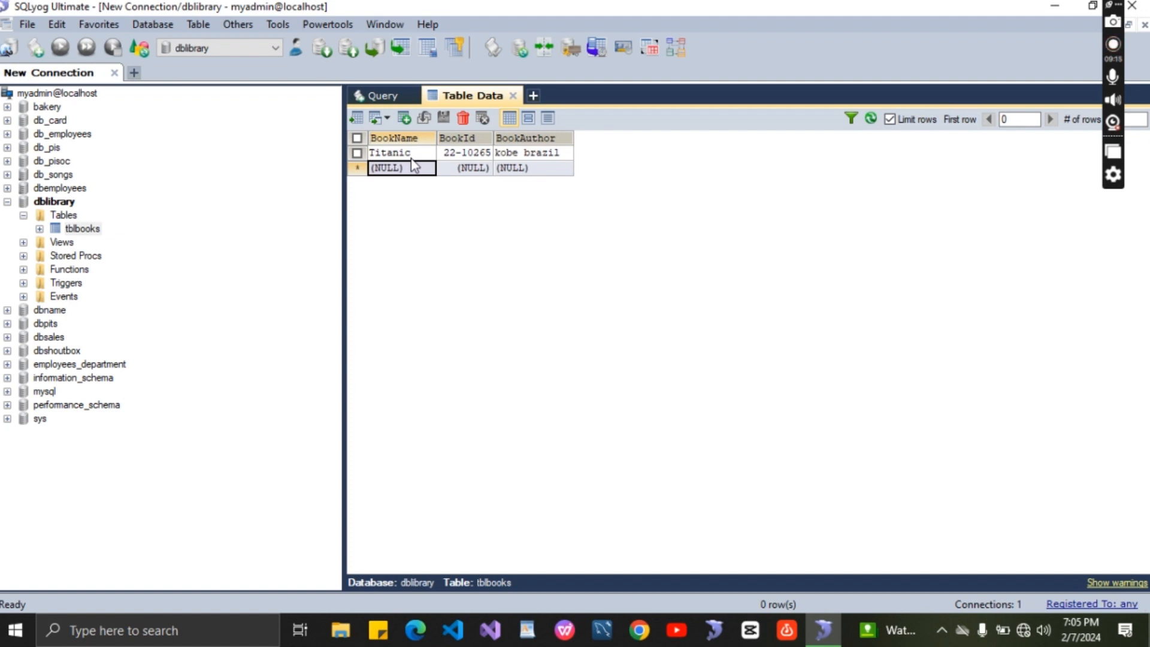
- Start a second row with BookName Jack and the Giant and BookId 33-22145
type("Ja")
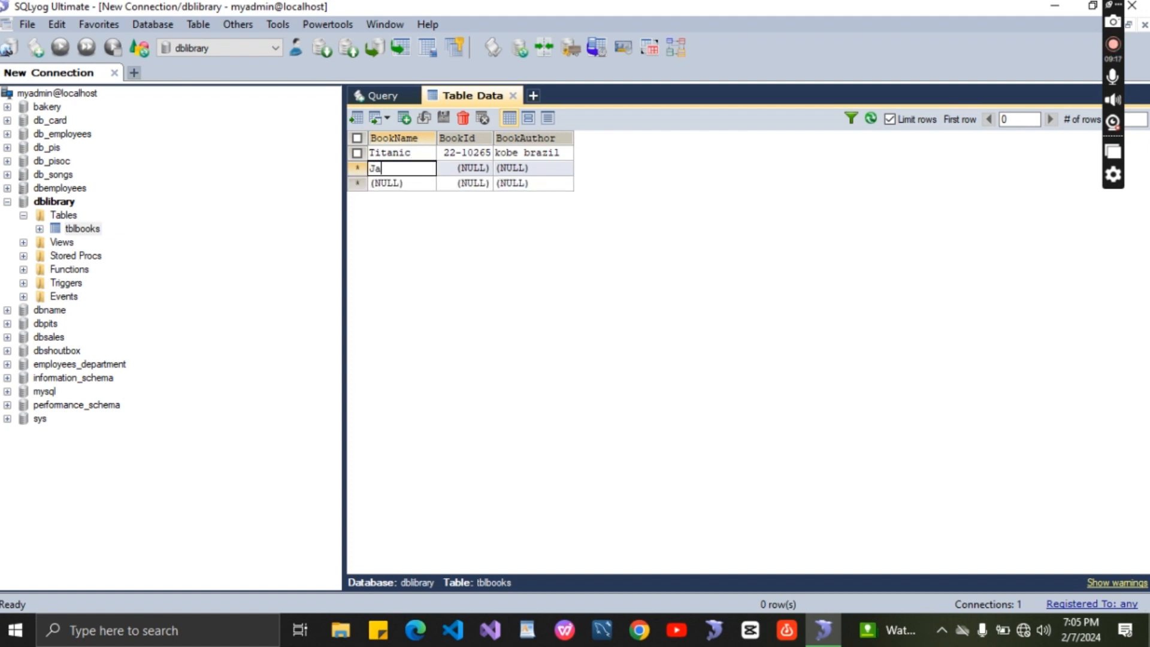
type("ck and th")
type("e G")
type("iant")
key("Tab")
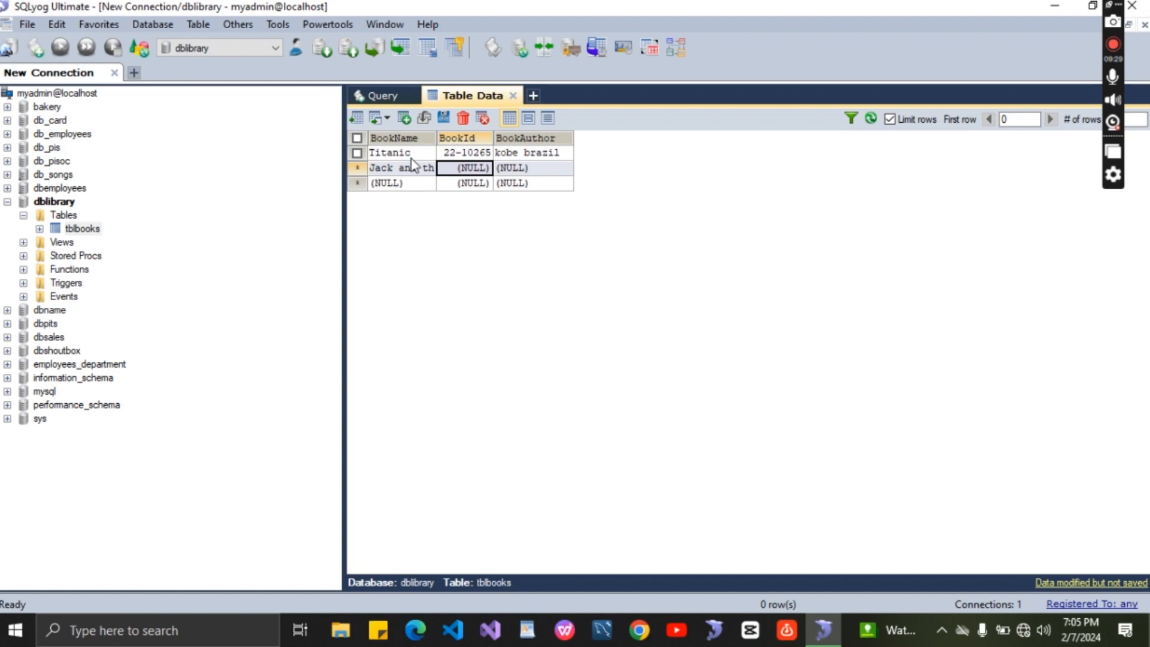
type("33-")
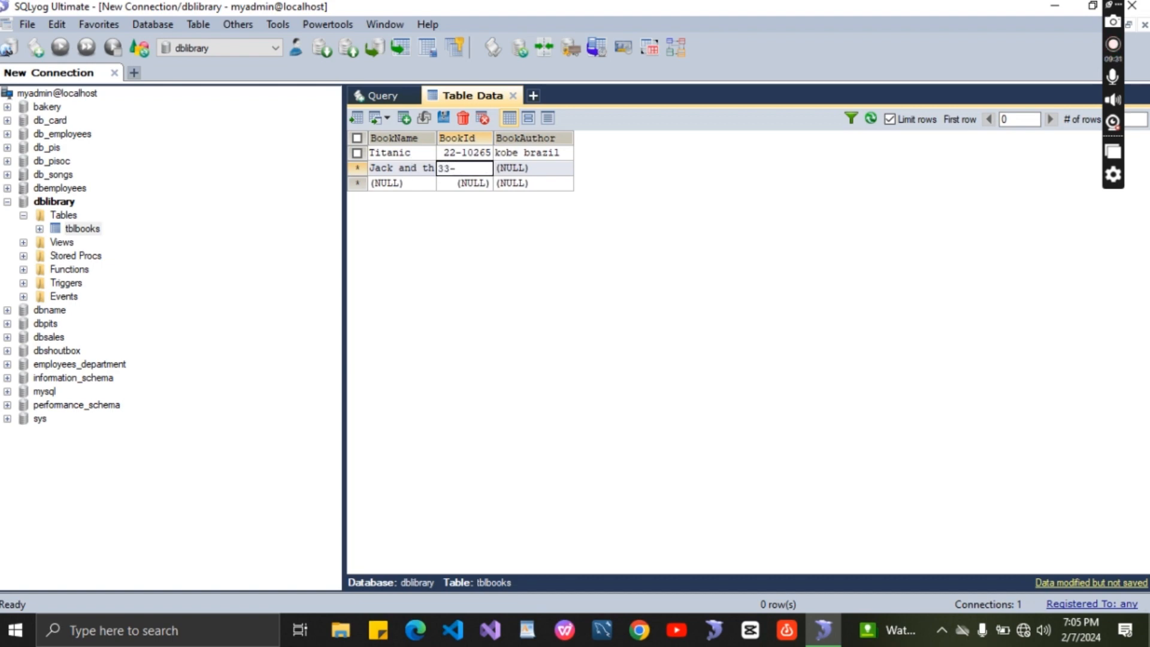
type("22145")
key("Tab")
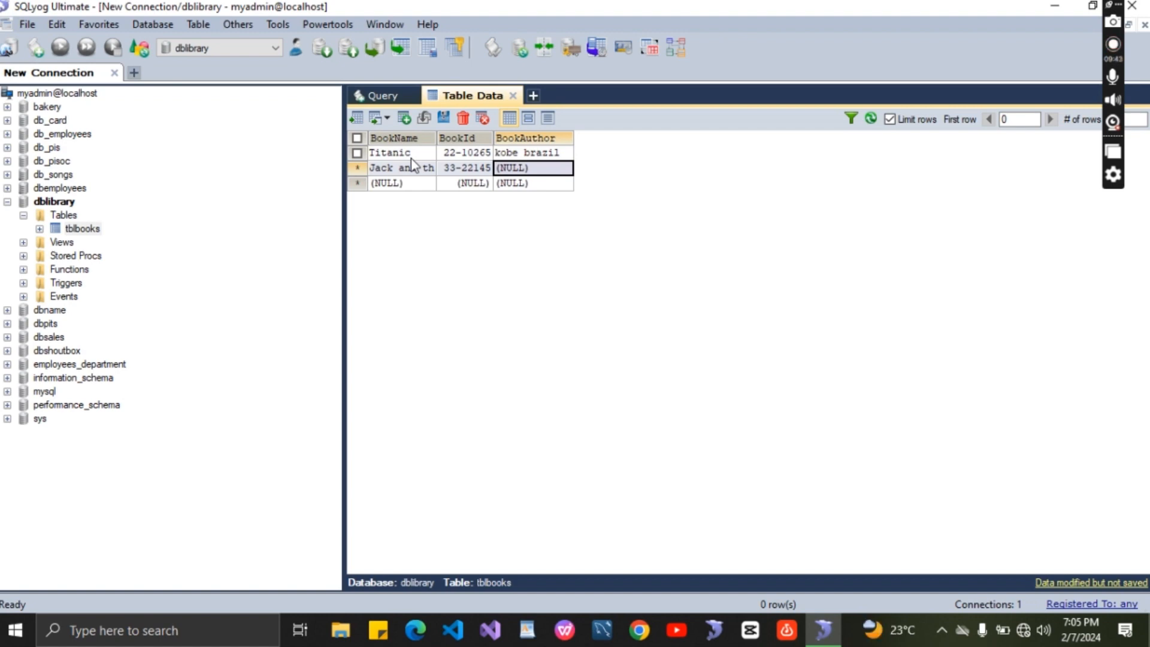
- Enter the author's name as BookAuthor in the second row and correct the spelling of the first name
type("Ja")
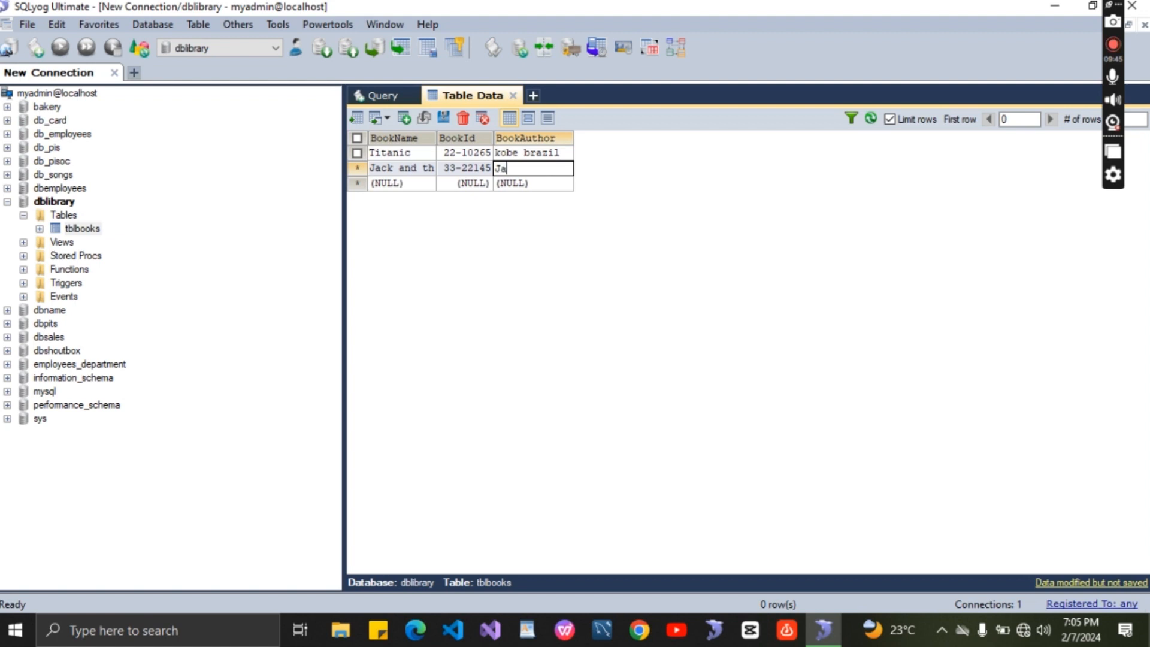
type("c")
type(" Amo")
left_click(512, 168)
type("k")
key("Right")
key("Right")
key("Right")
key("Right")
key("Return")
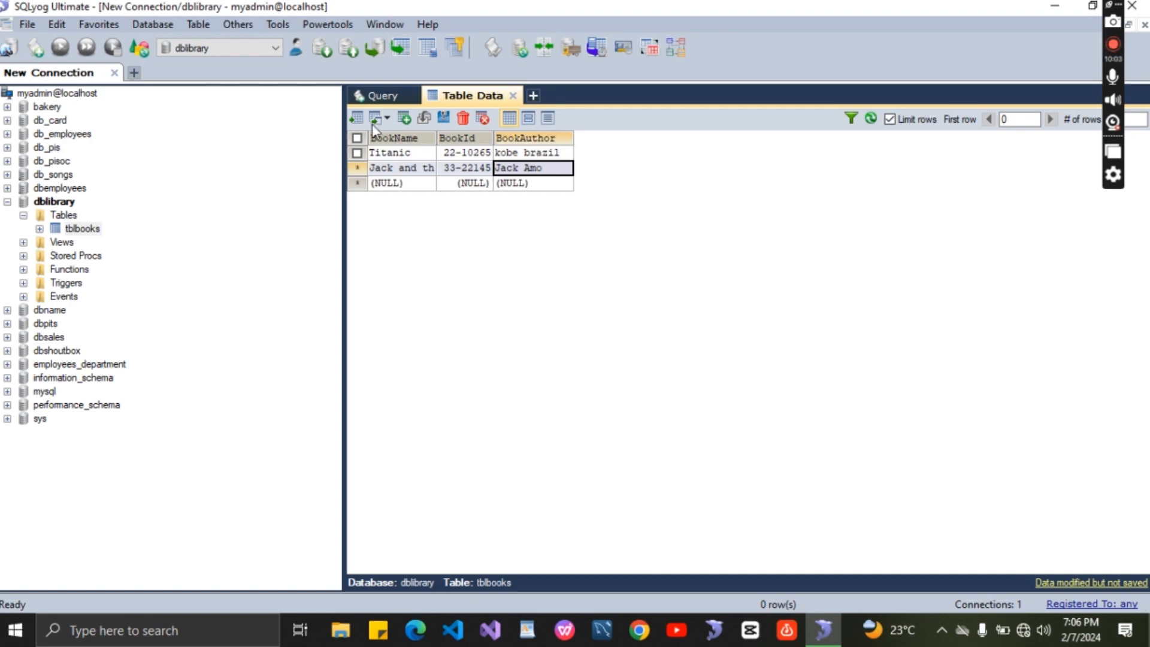
- Close the table data and reopen tblbooks to check which rows are stored
left_click(514, 96)
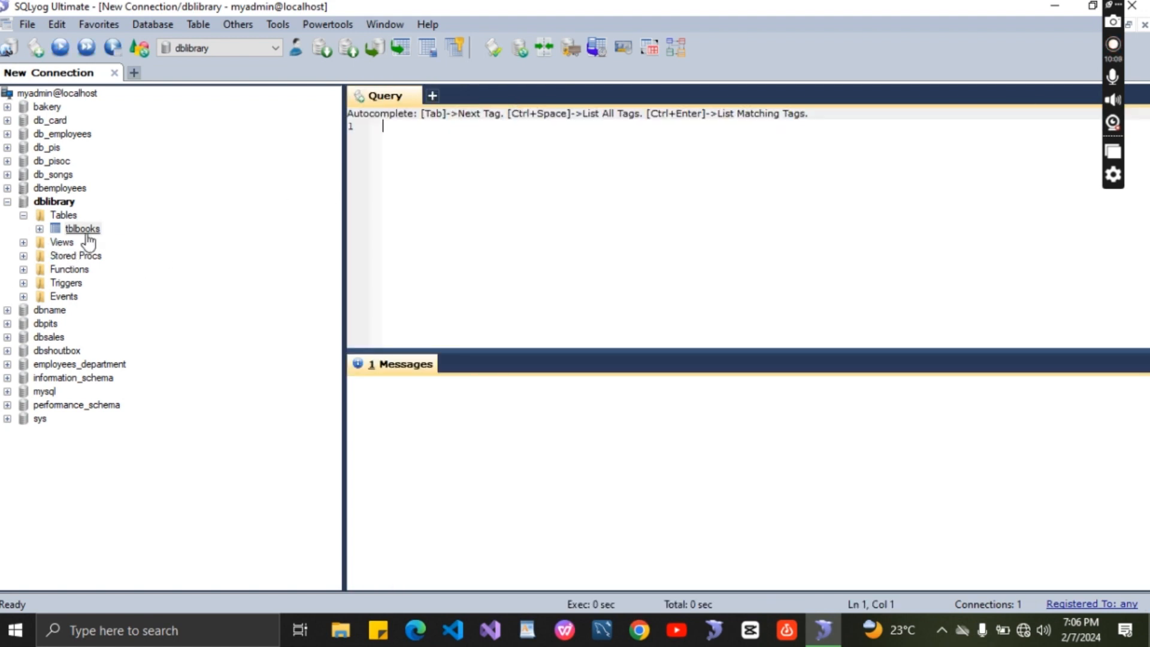
right_click(45, 227)
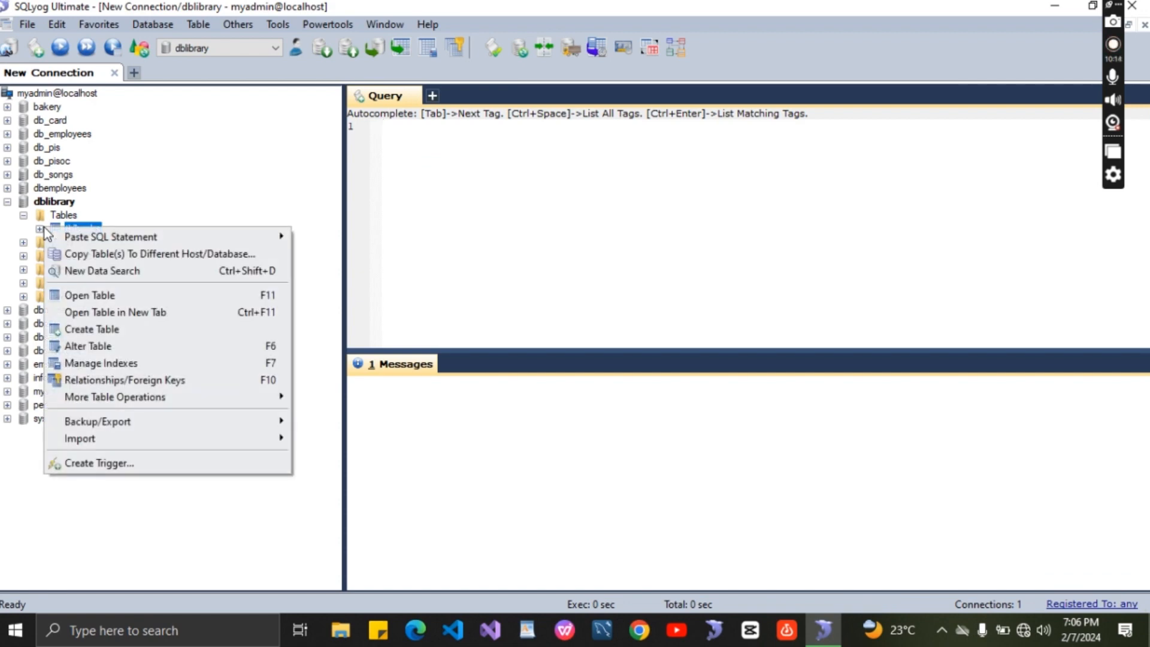
left_click(99, 297)
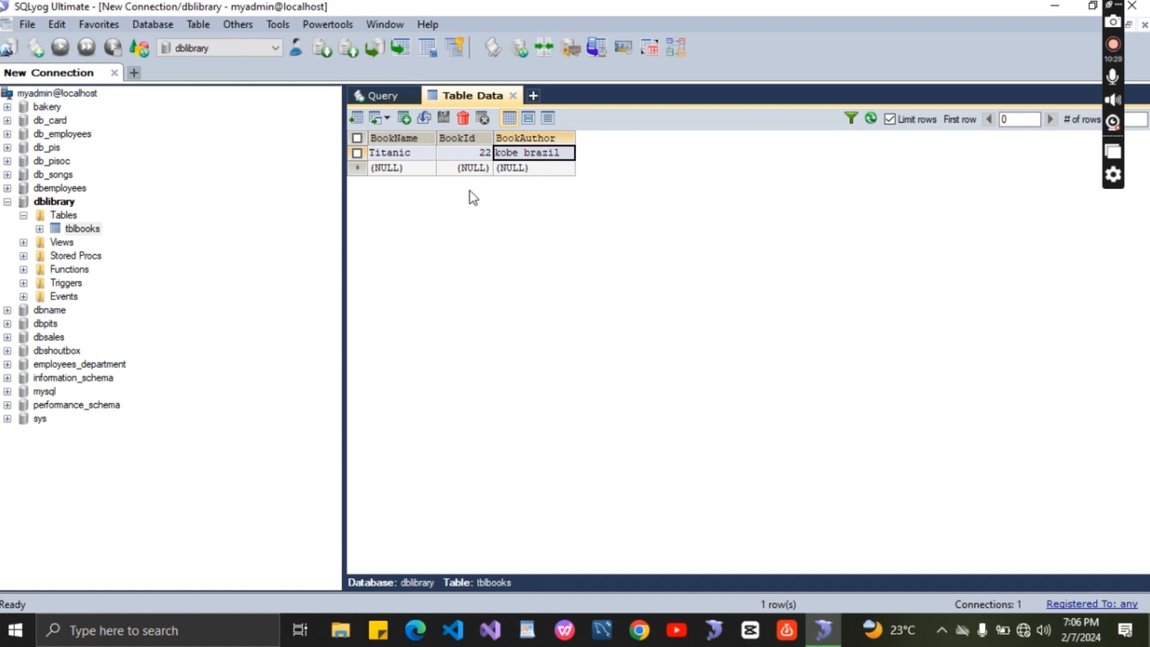
- Add a second row with BookName Jack and the Giant, BookId 33221144 and the author's name, and commit it
left_click(390, 170)
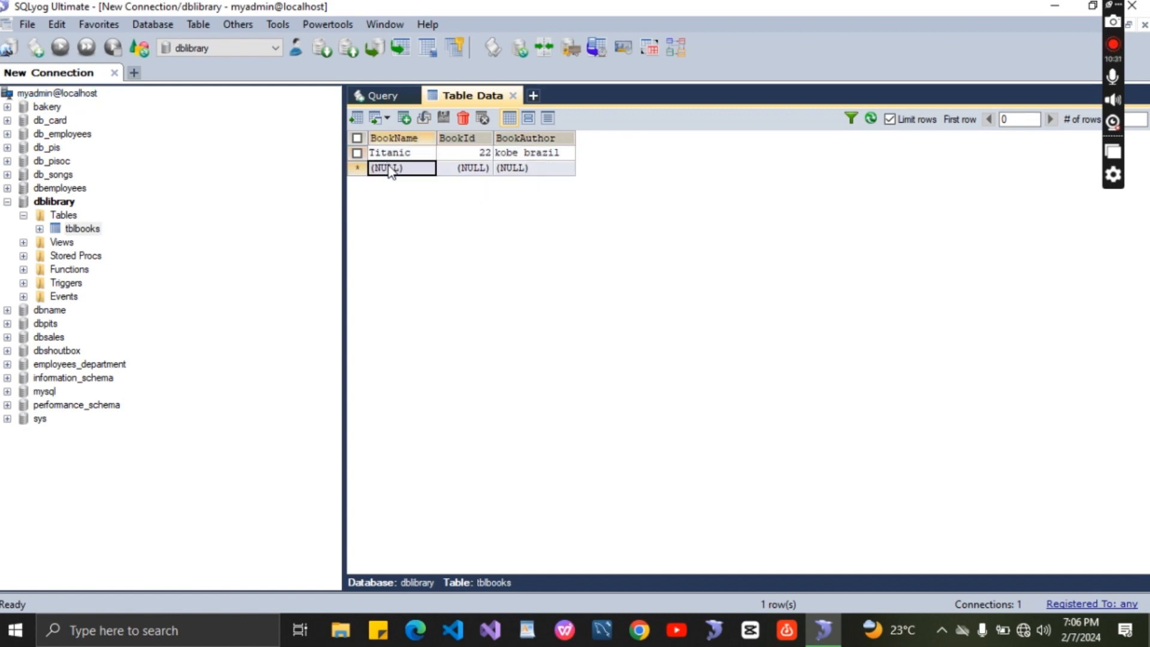
left_click(390, 169)
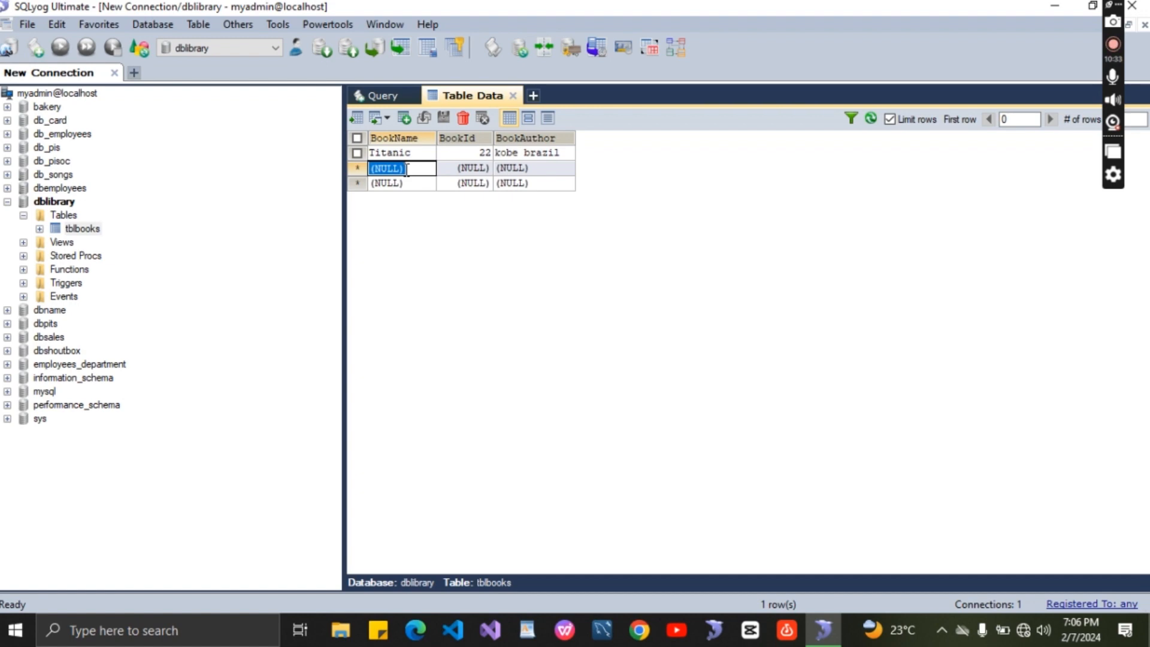
type("Jack a")
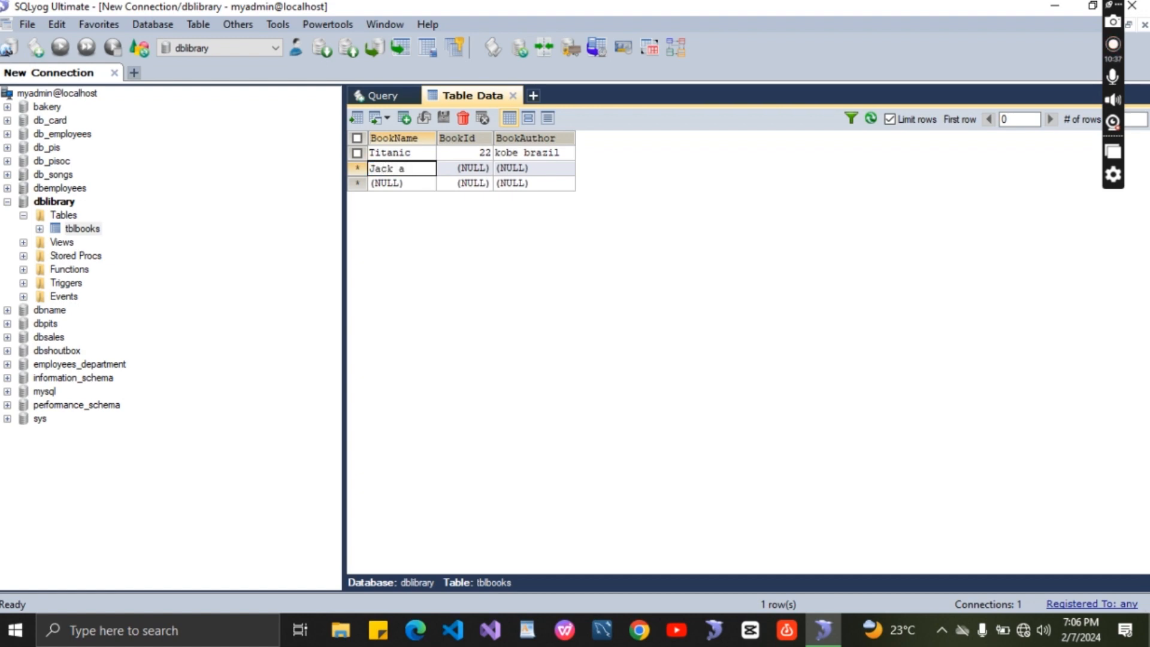
type("nd the G")
type("iant")
key("Tab")
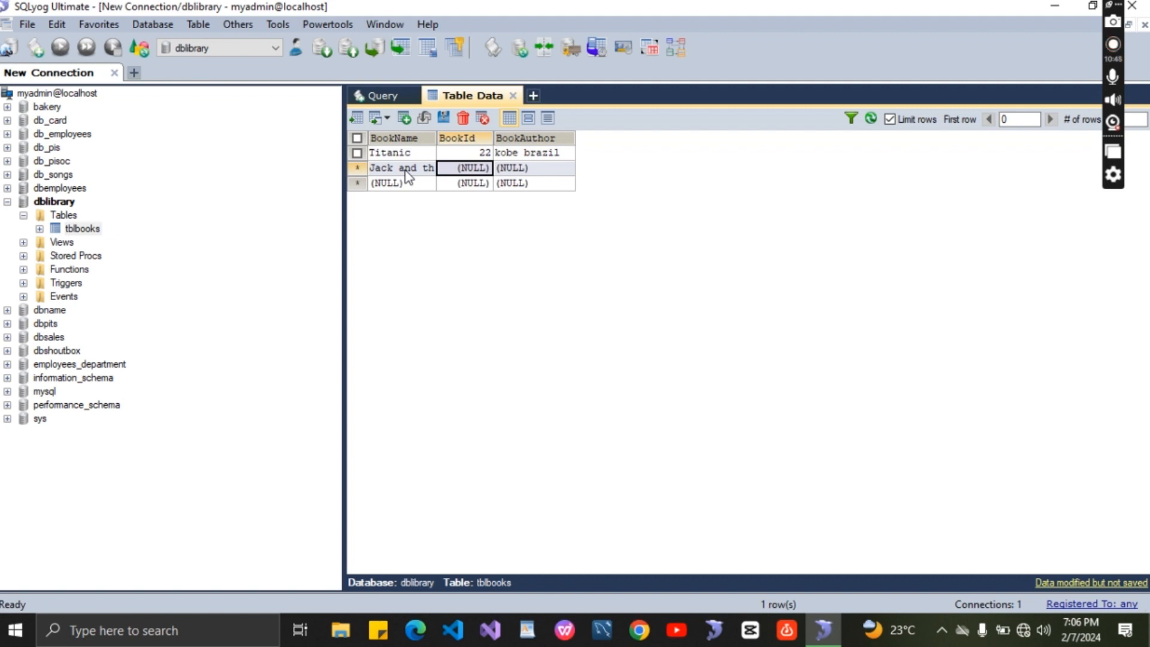
type("33221144")
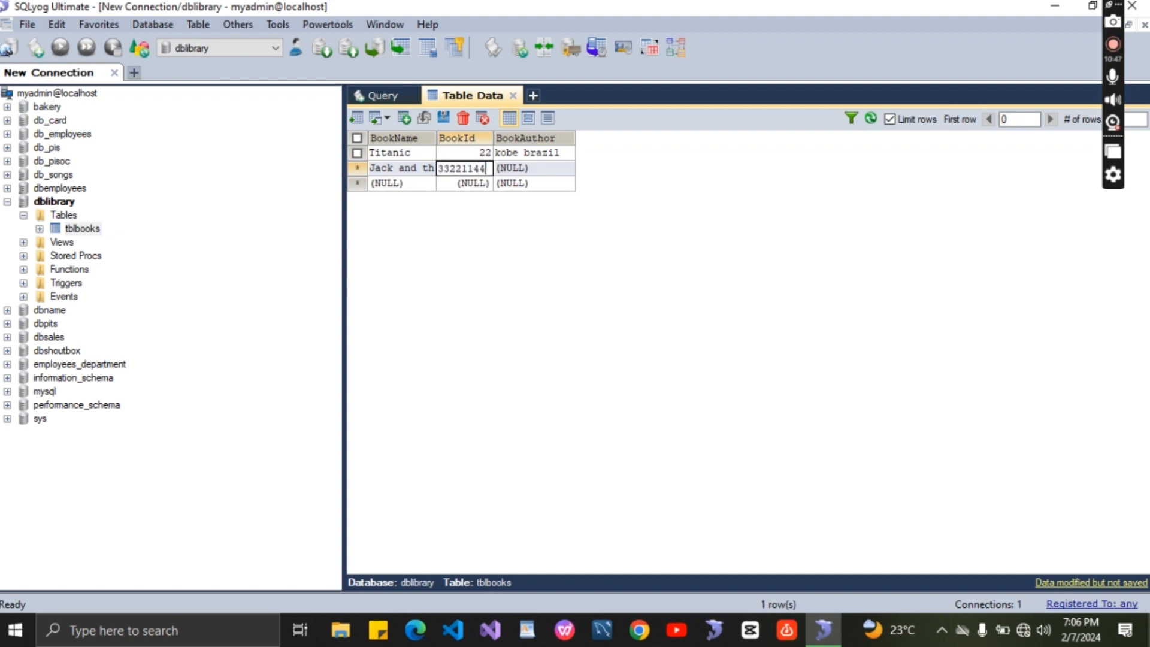
key("Tab")
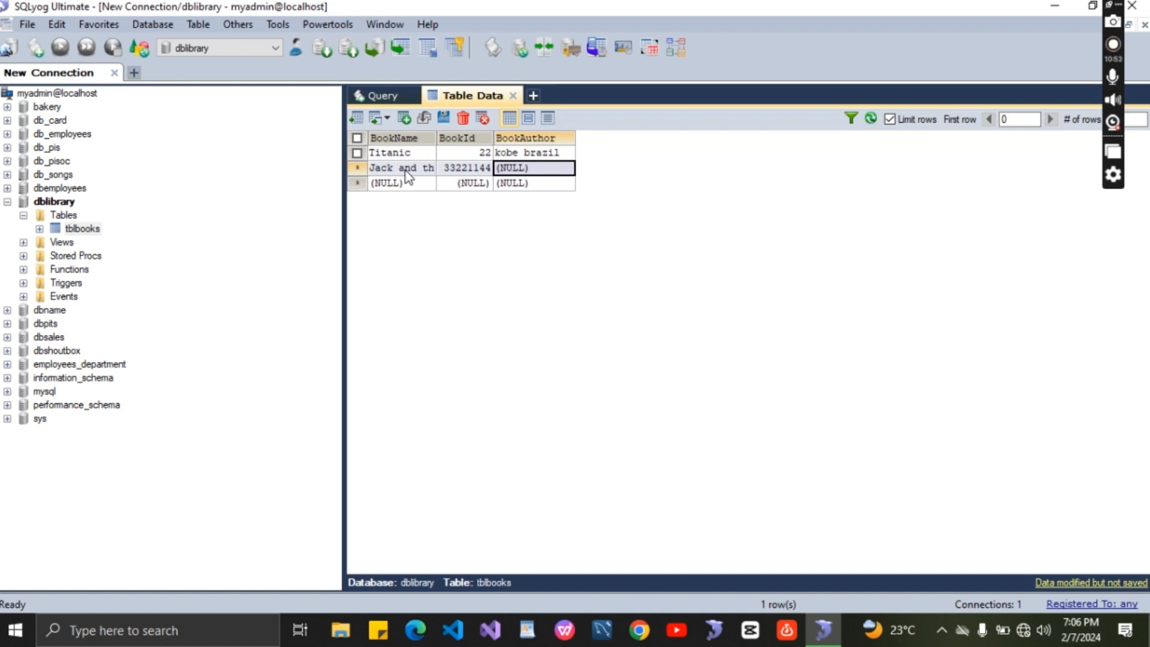
type("jack amo")
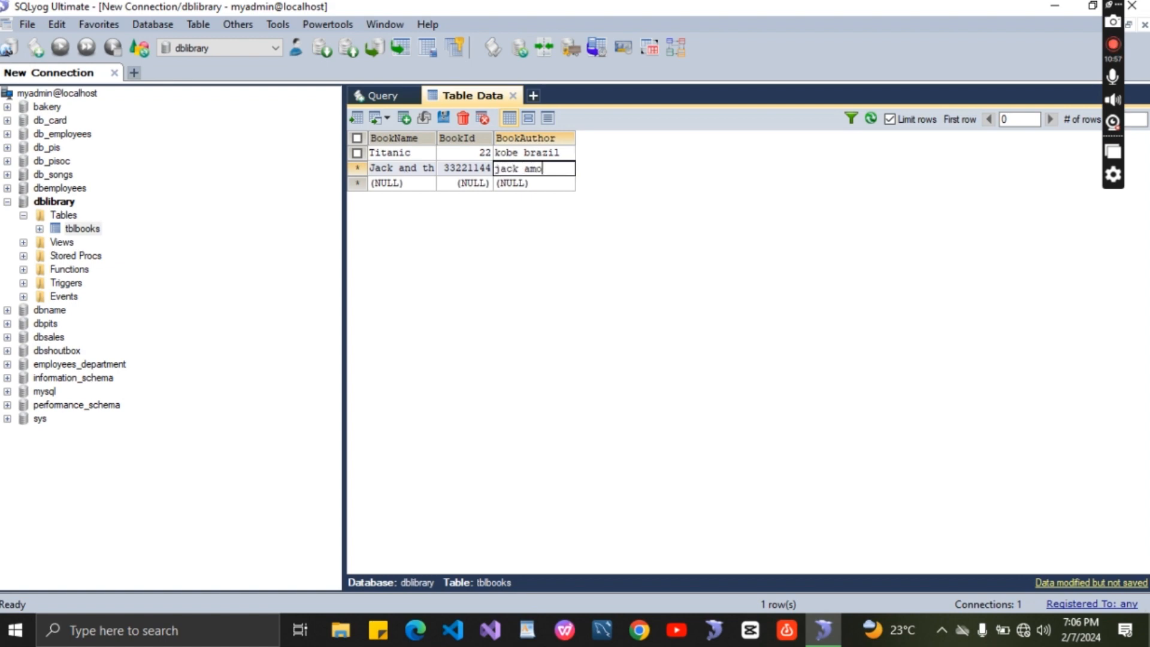
left_click(406, 178)
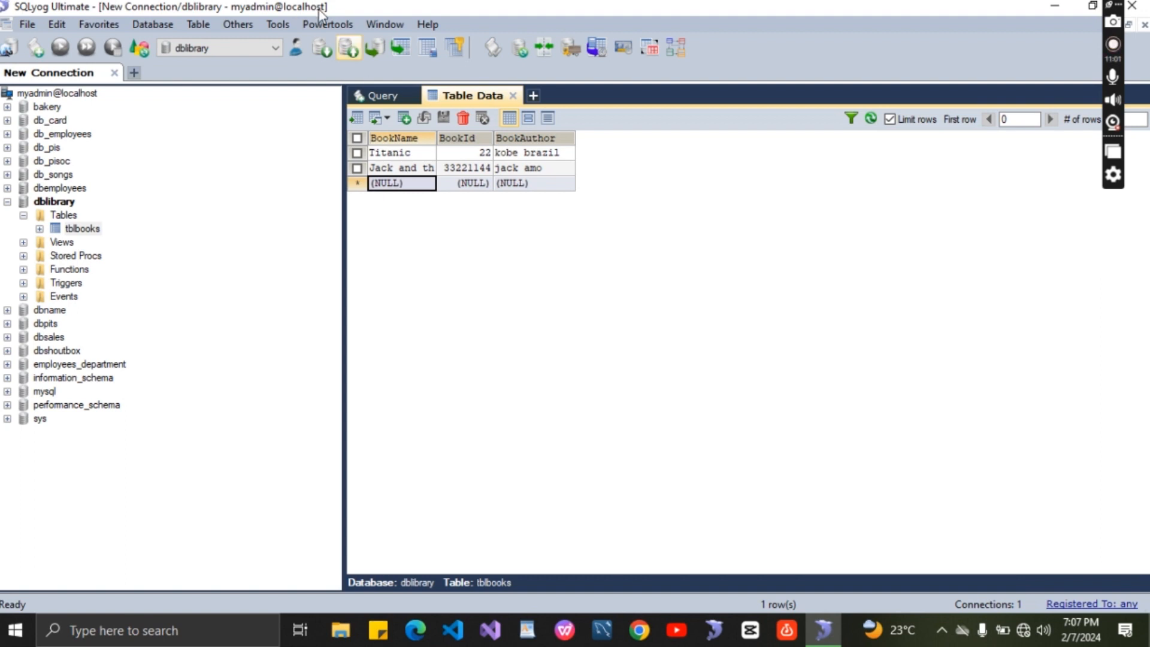
- Try to change the Titanic row's BookId to 22-10265
left_click(490, 154)
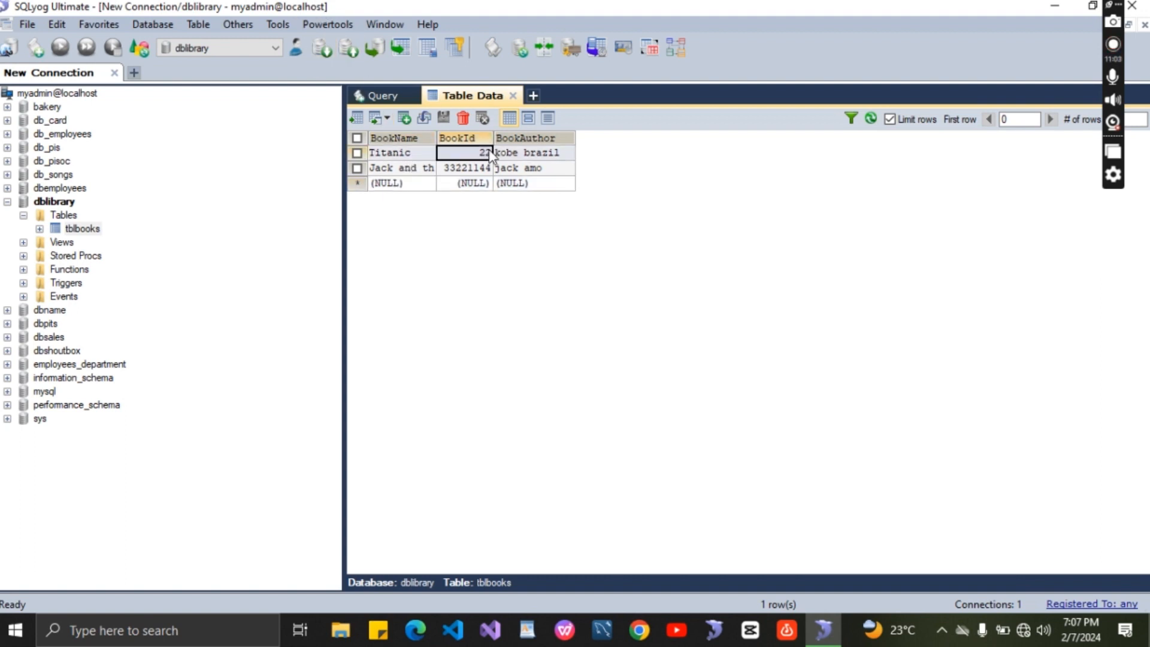
left_click(490, 153)
left_click(488, 156)
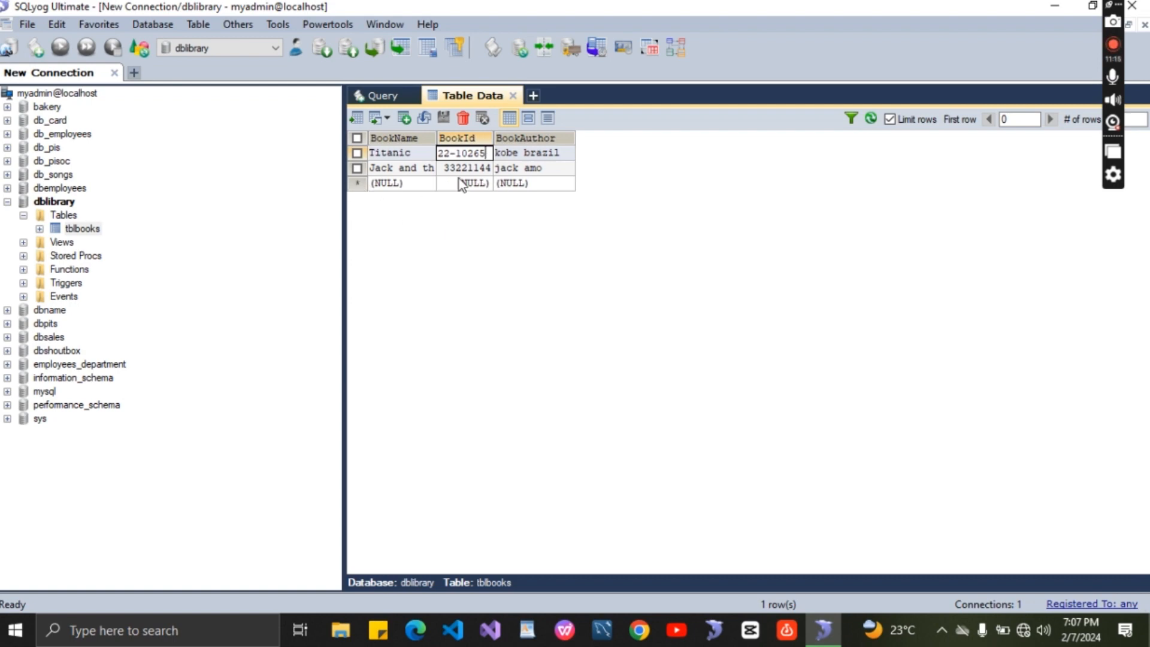
left_click(552, 172)
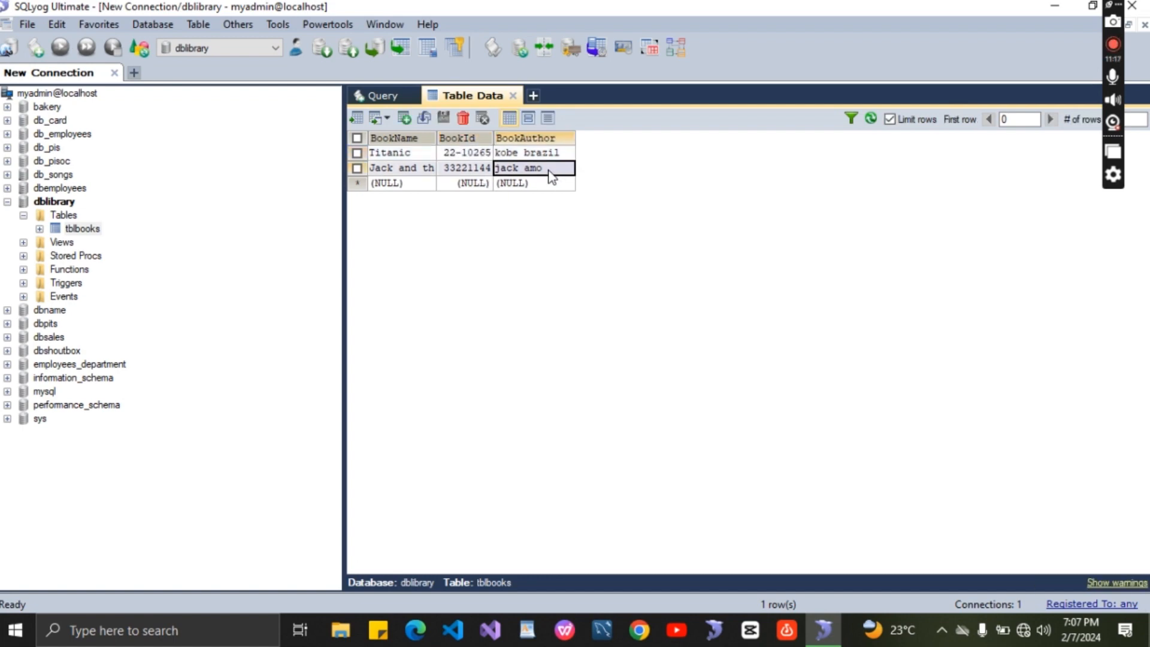
left_click(550, 167)
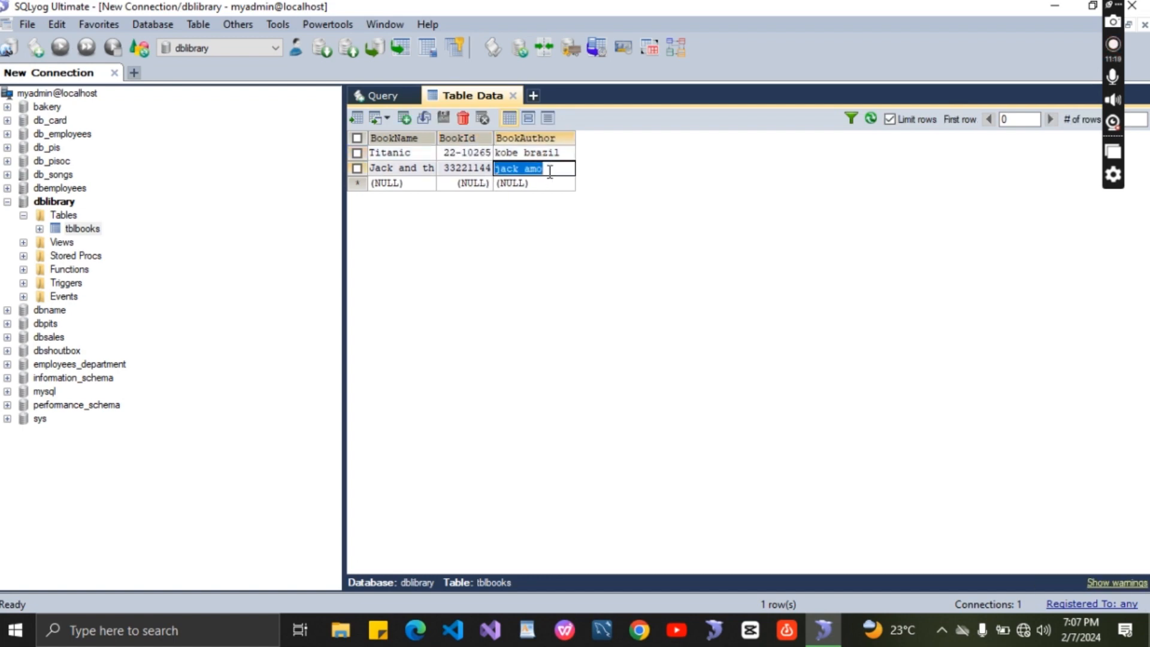
key("Return")
key("Tab")
key("Tab")
key("Tab")
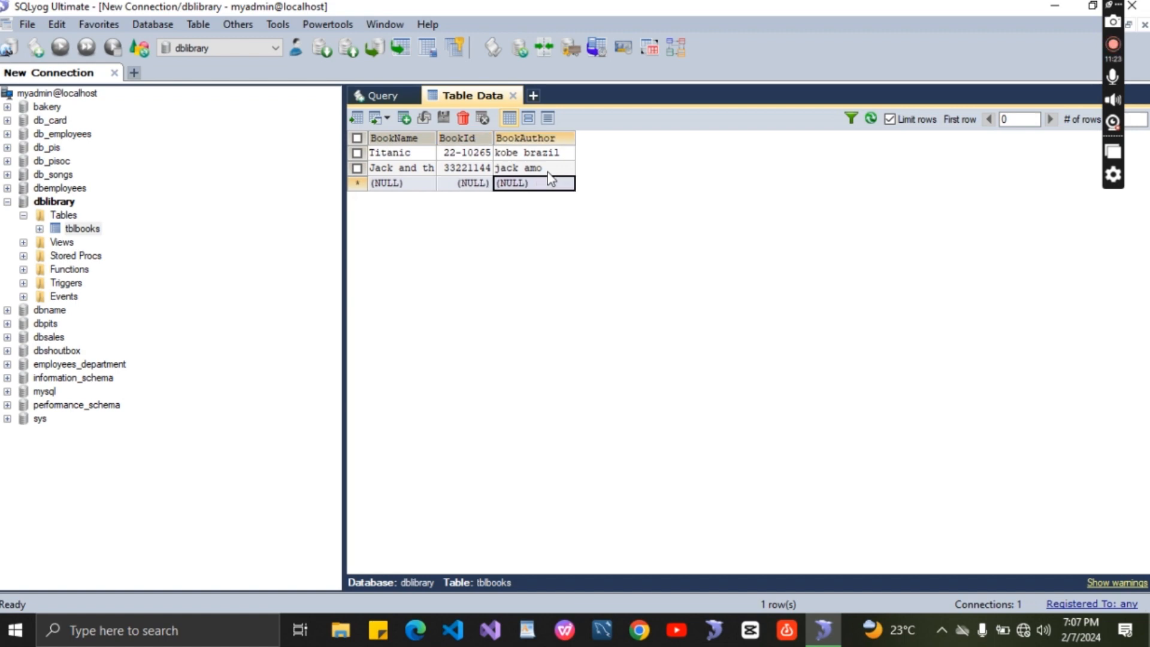
- Close the table data, reopen tblbooks in a new tab to check the BookId values of both rows, and close it again
left_click(513, 96)
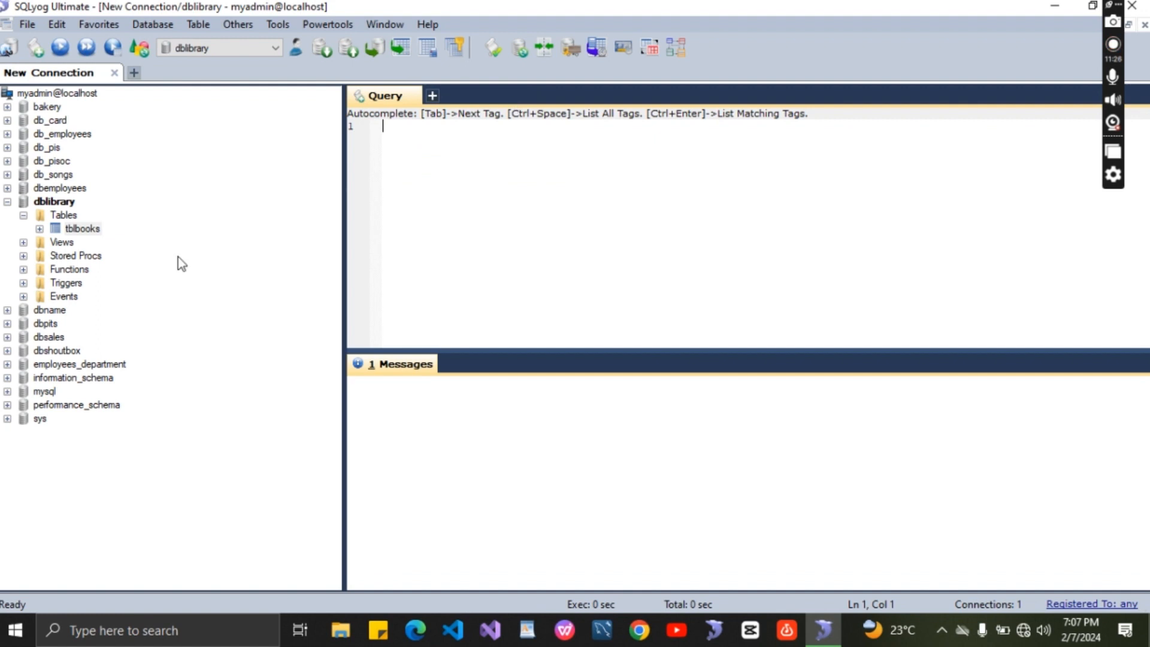
right_click(59, 233)
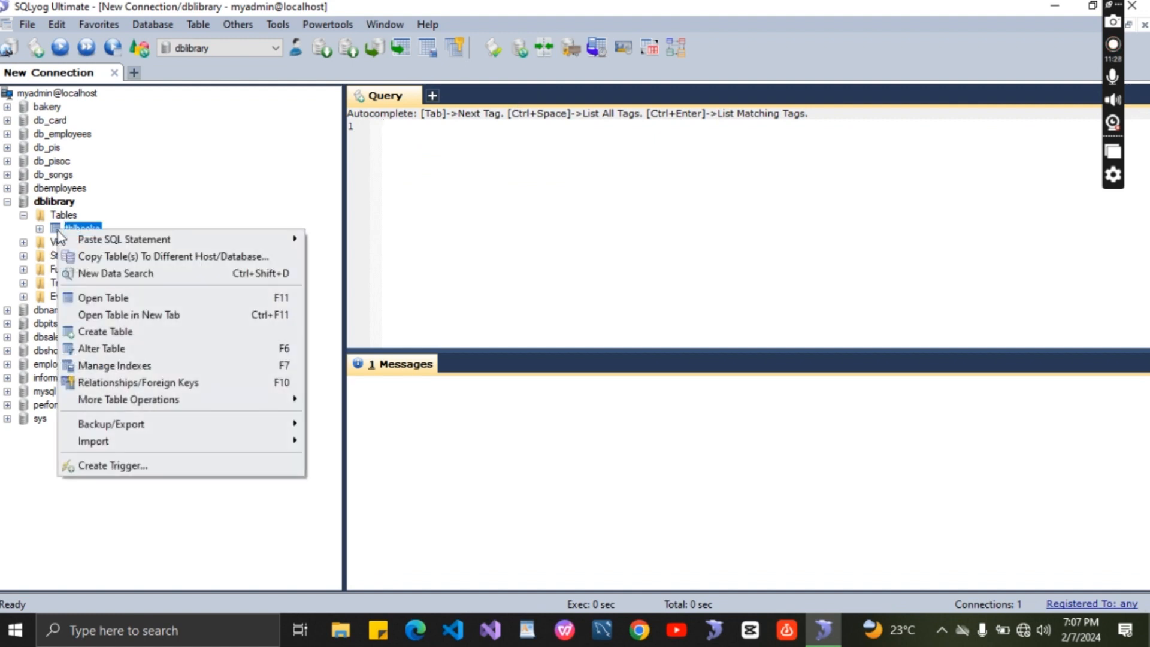
left_click(108, 314)
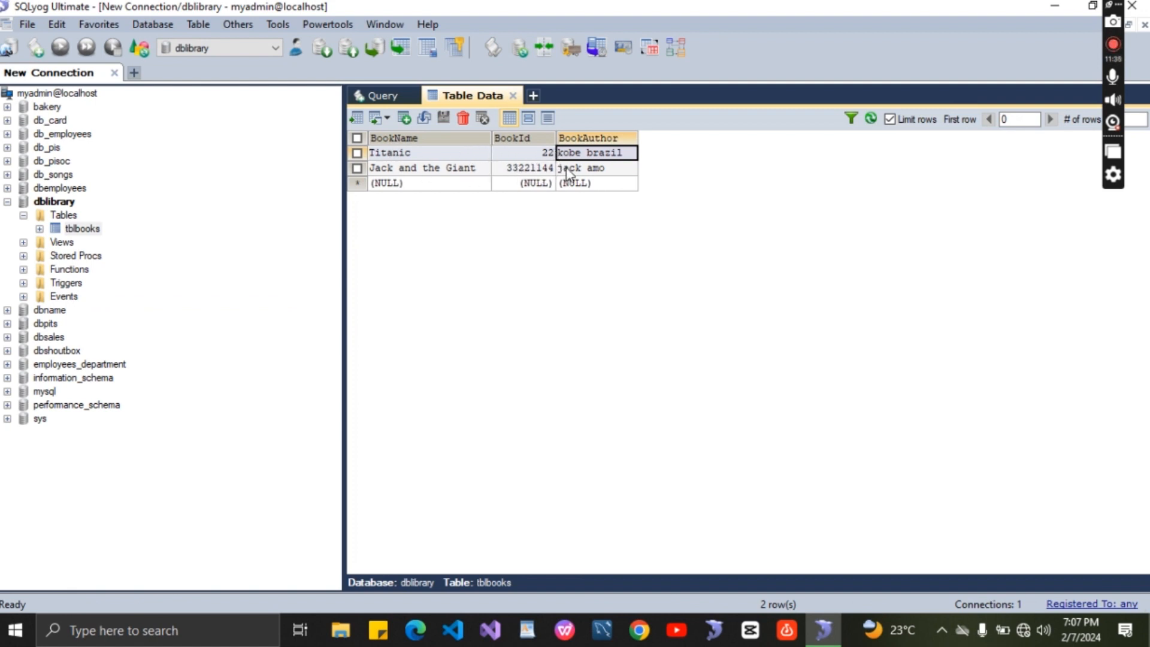
left_click(531, 170)
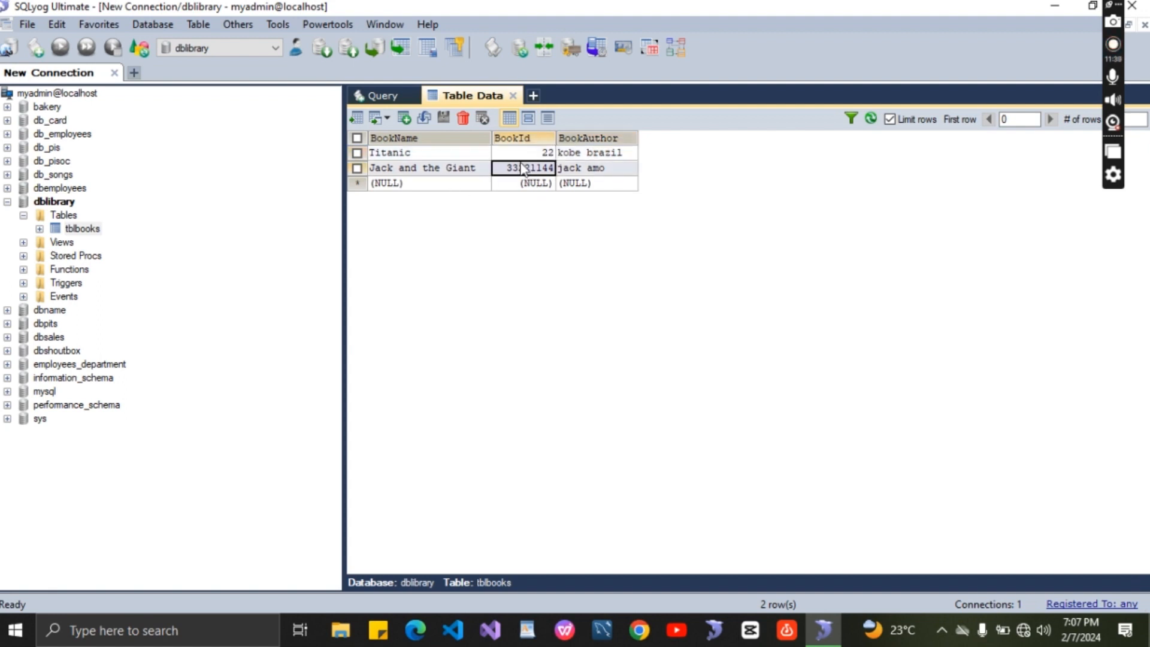
left_click(517, 154)
left_click(513, 96)
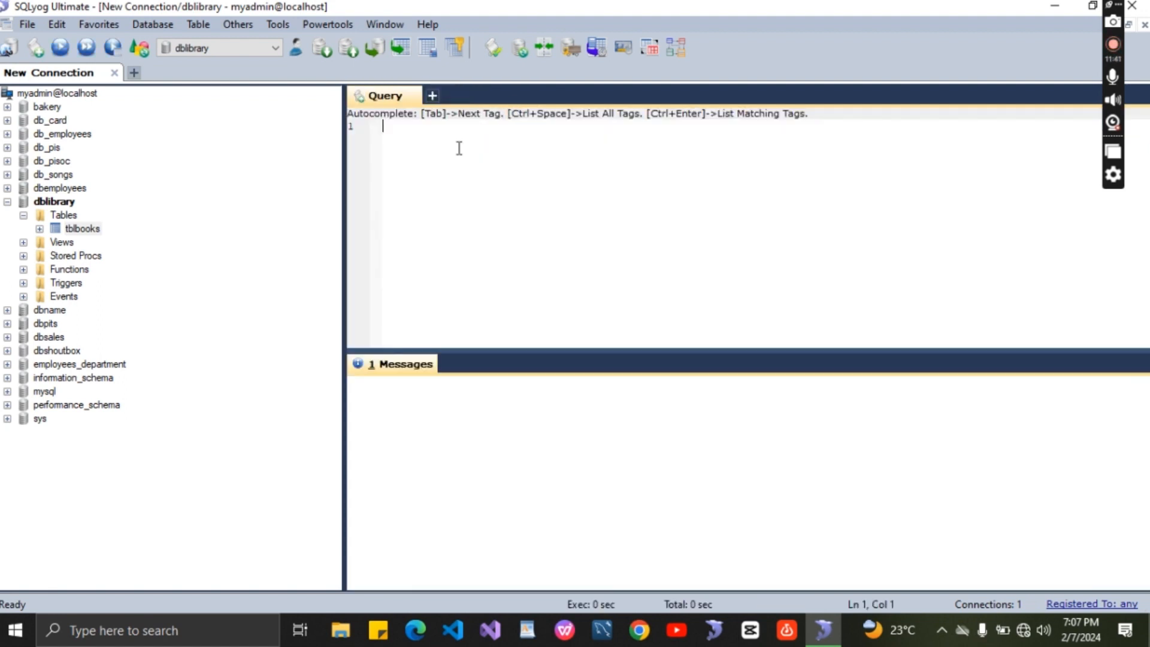